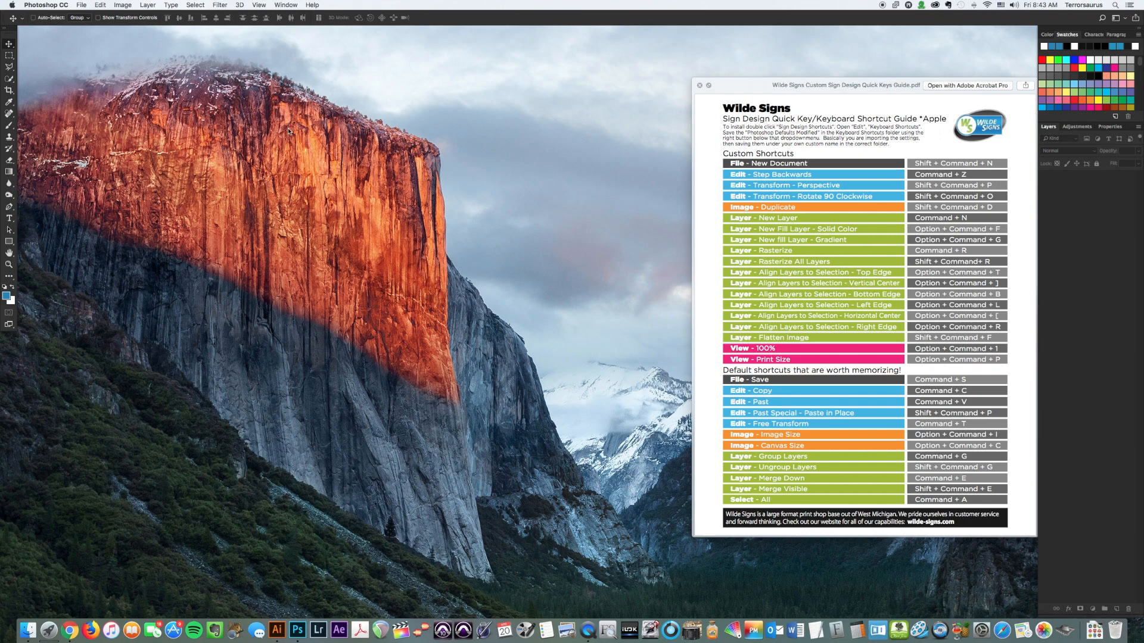
- Open the keyboard shortcut editor for application menus and choose the Photoshop Defaults set
click(99, 5)
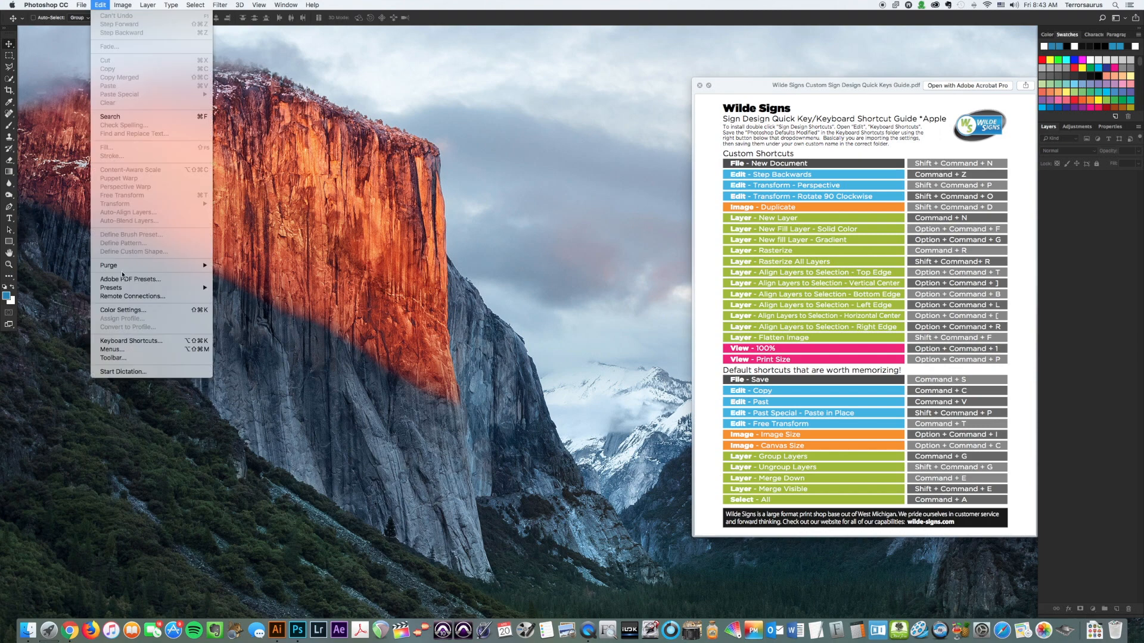
click(143, 341)
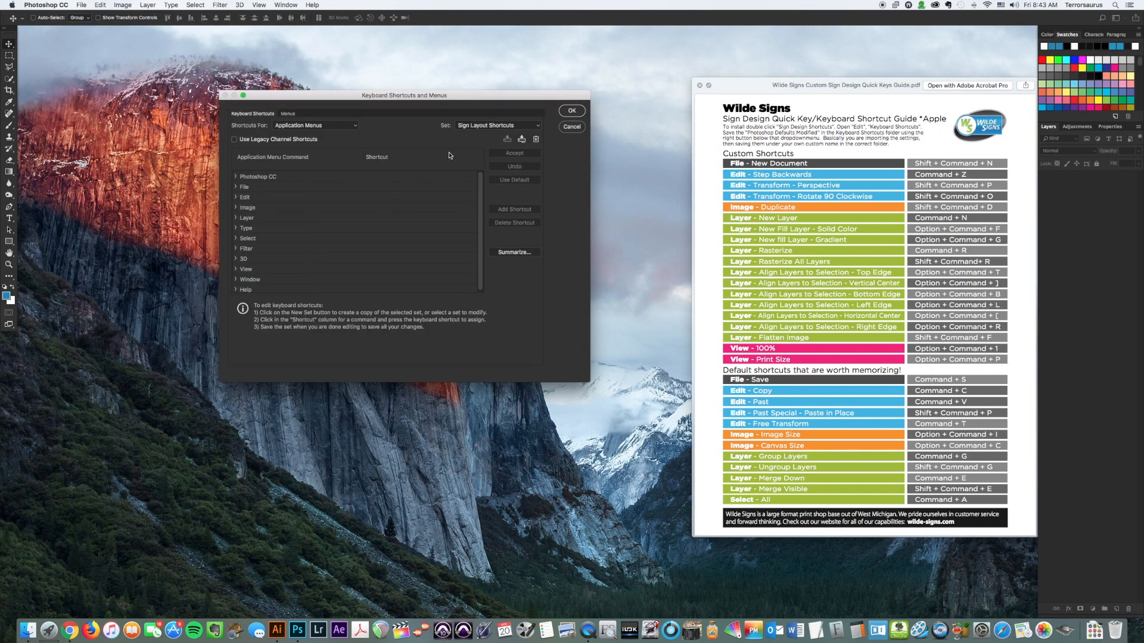
click(486, 125)
click(486, 105)
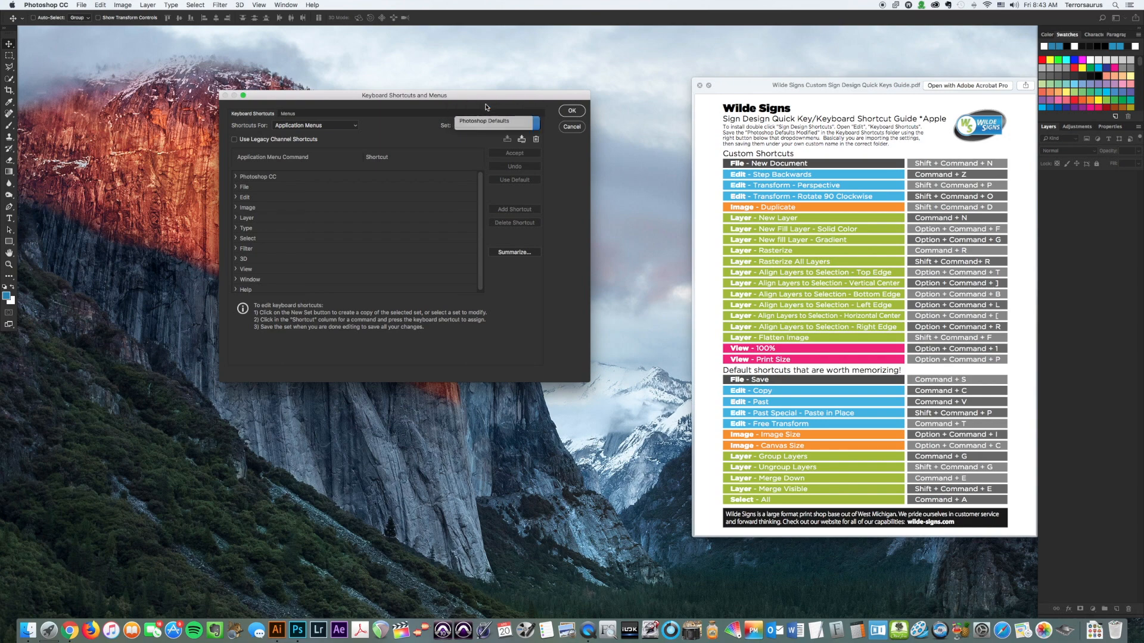
drag(485, 96, 474, 118)
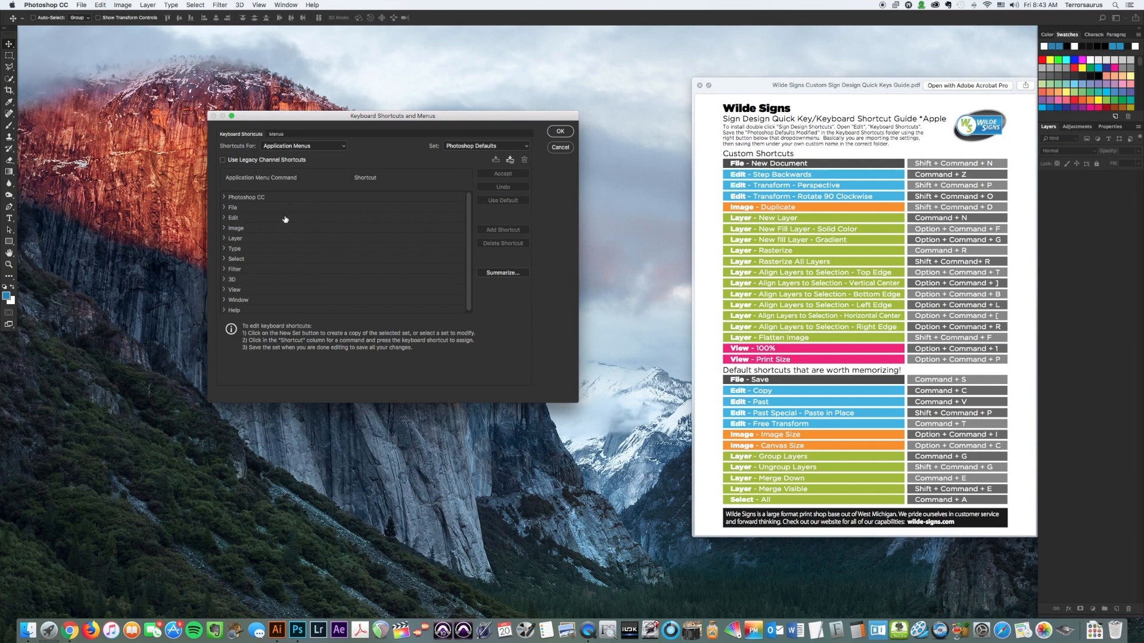
- Assign the shortcut Shift+Command+N to the File > New command and accept the conflict
click(224, 209)
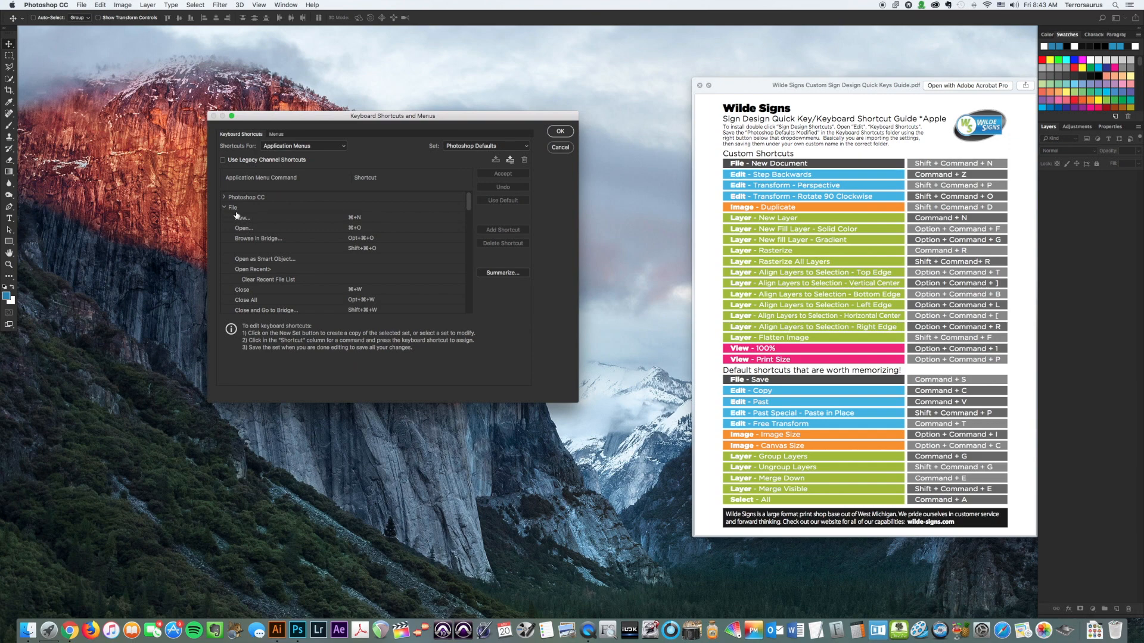
click(353, 218)
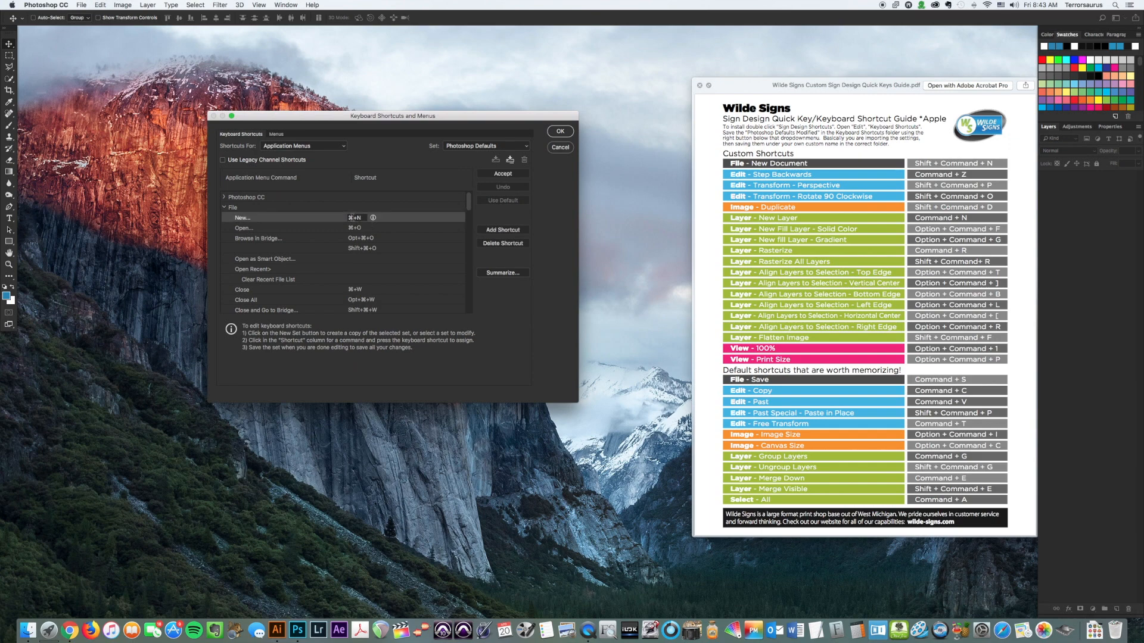
key(shift+super+n)
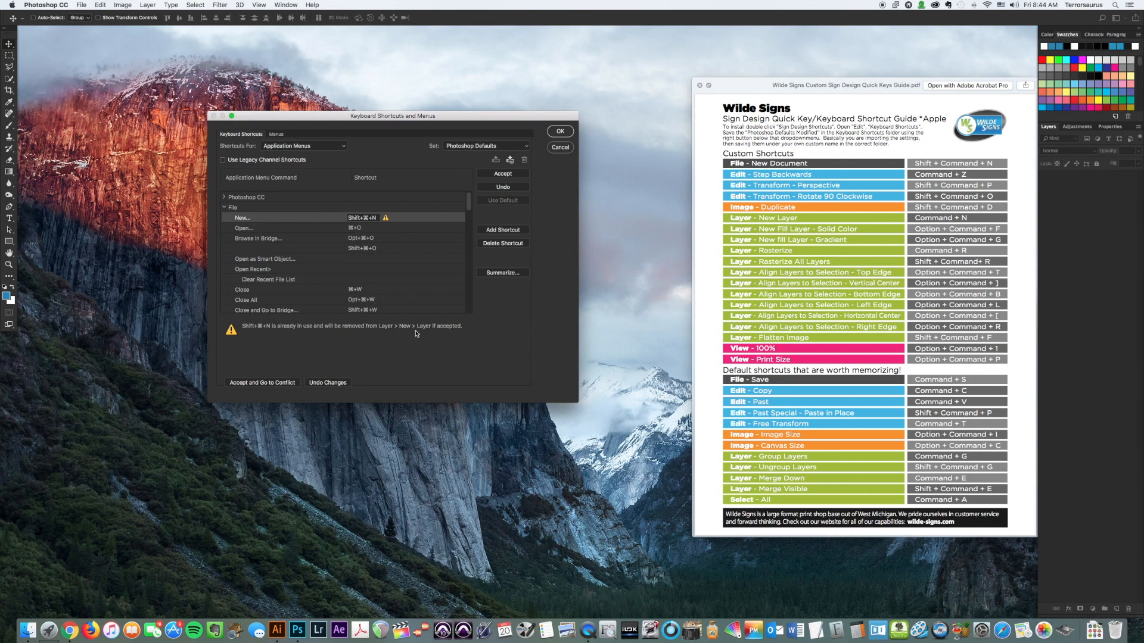
click(502, 174)
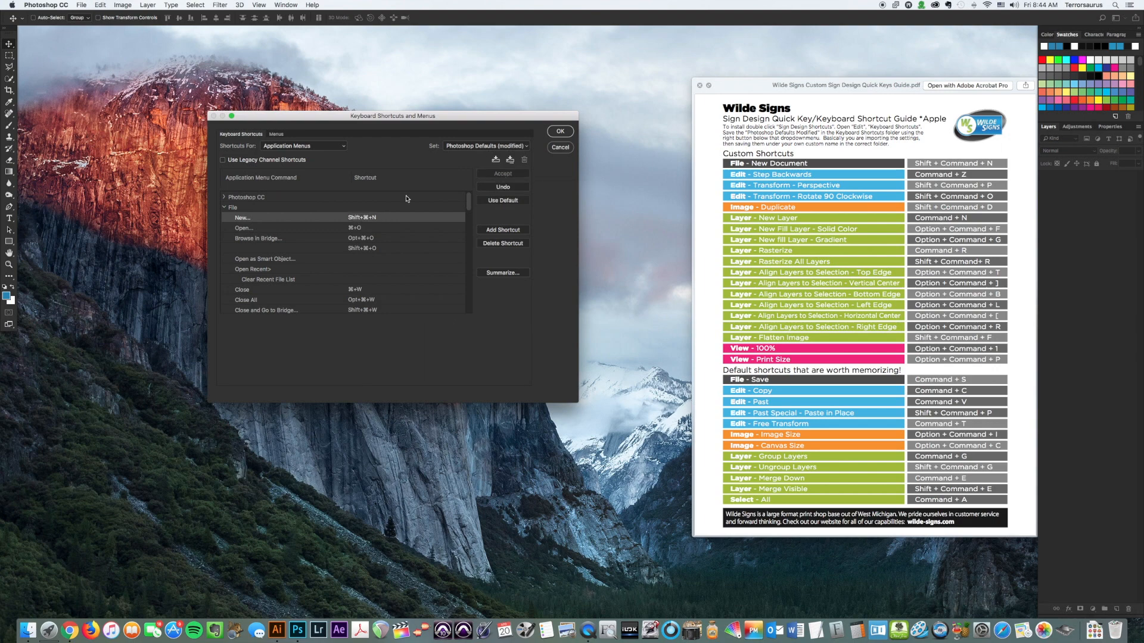
- Assign the shortcut Command+Z to the Edit > Step Backward command, accepting its removal from Undo/Redo
click(224, 207)
click(225, 218)
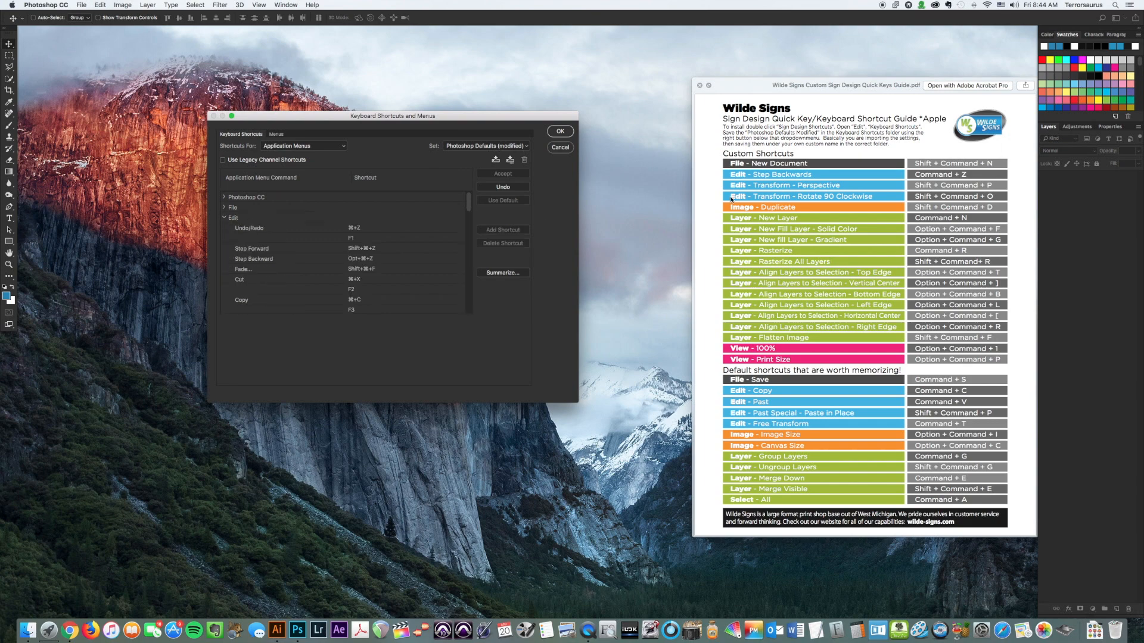
click(357, 260)
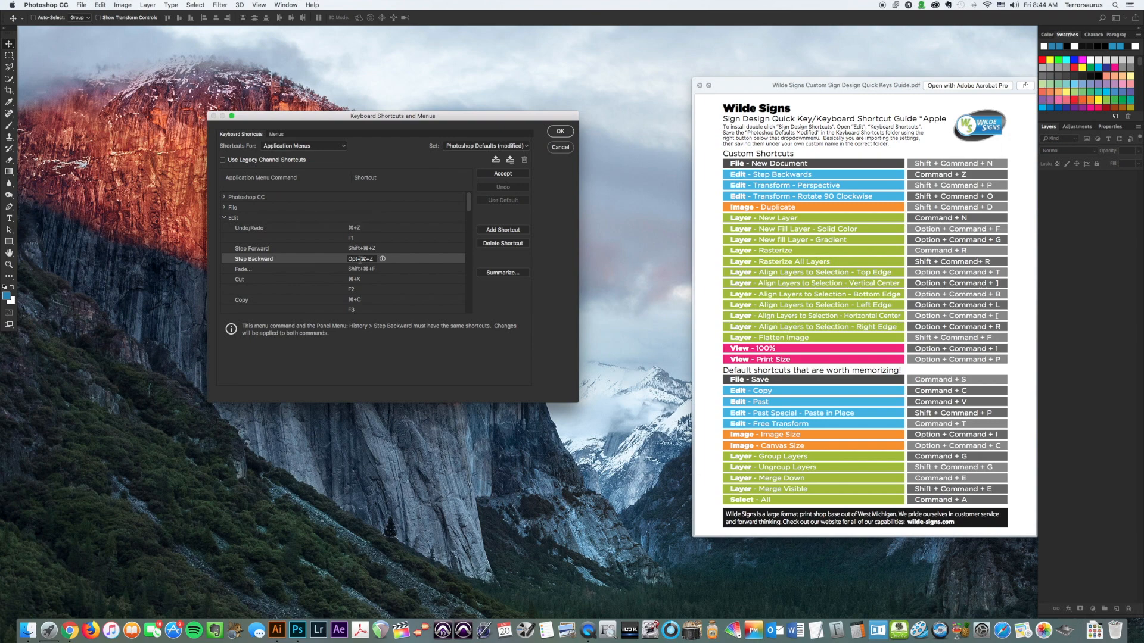
key(super+z)
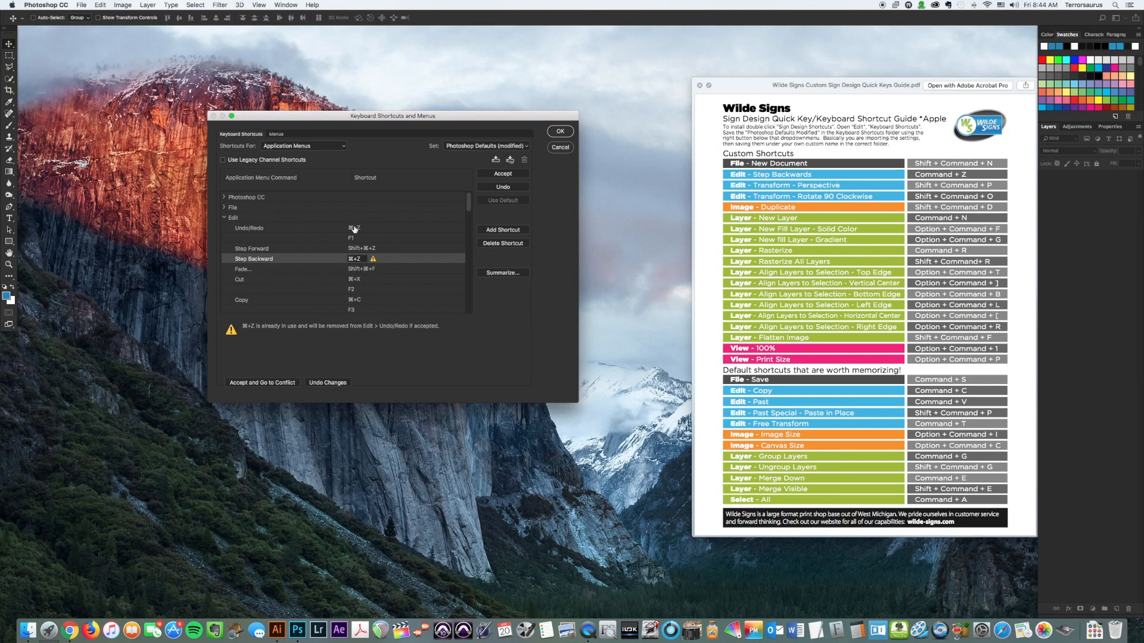
click(503, 174)
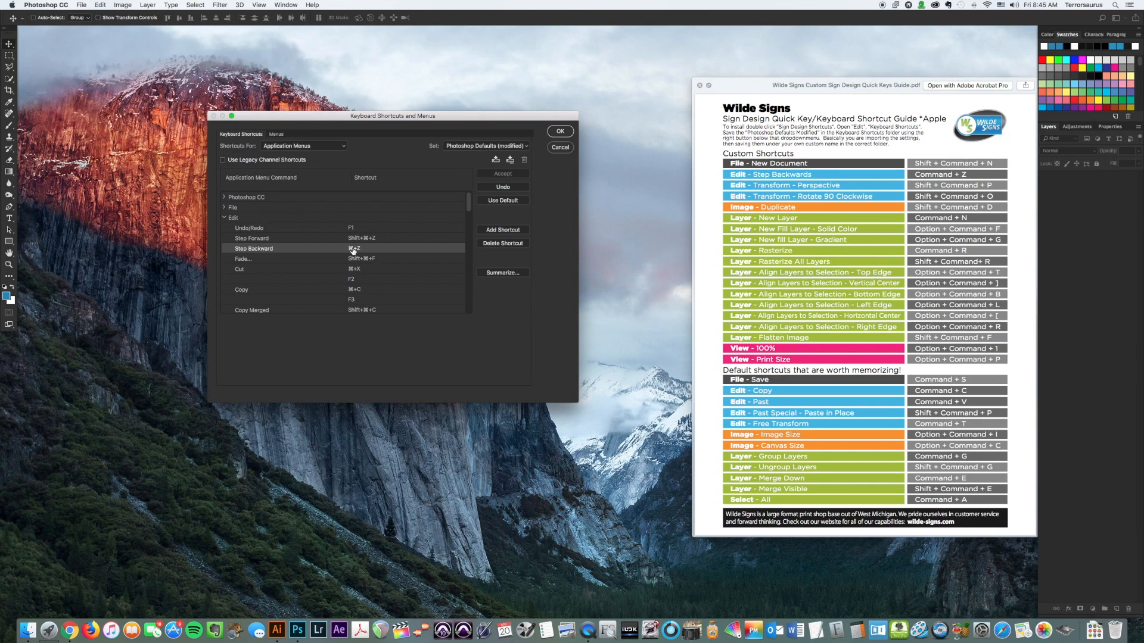
- Assign the shortcut Shift+Command+P to Edit > Transform > Perspective and accept it
scroll(350, 250, down, 5)
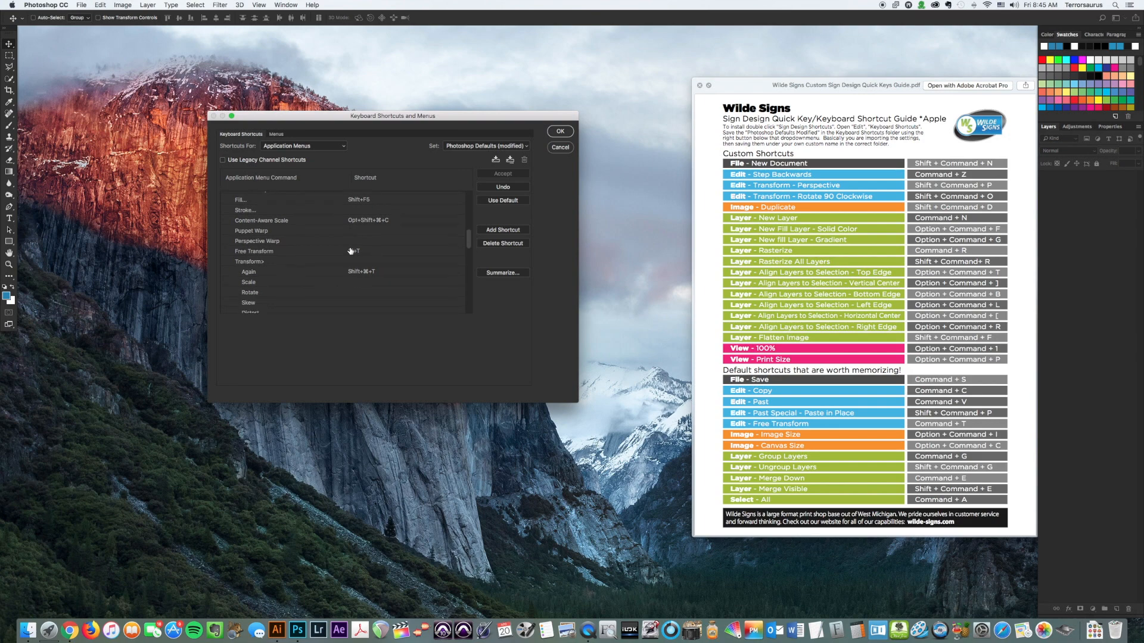
scroll(343, 262, down, 2)
click(352, 296)
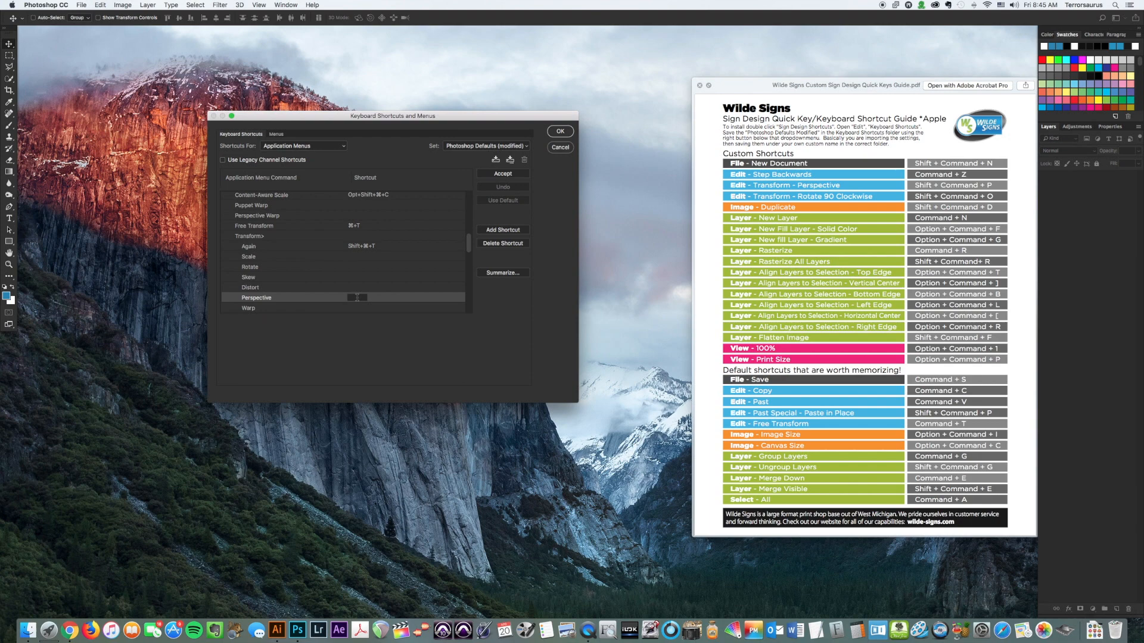
key(shift+super+p)
click(502, 173)
- Assign the shortcut Shift+Command+O to Edit > Transform > Rotate 90° Clockwise, accepting its removal from Browse in Bridge
scroll(359, 258, down, 1)
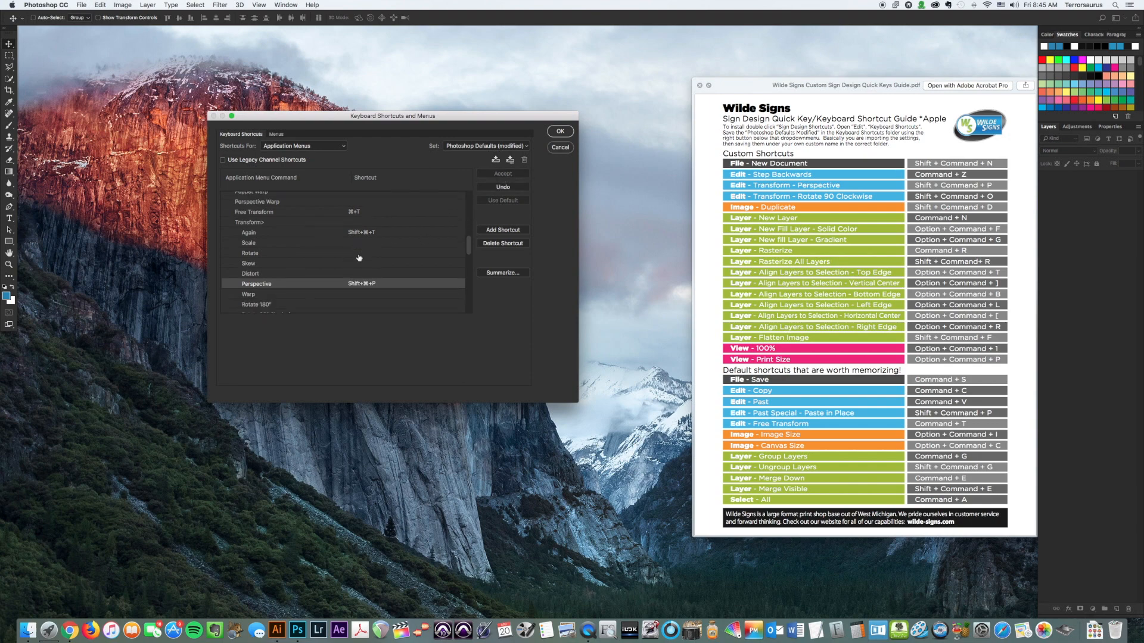
scroll(360, 257, down, 1)
scroll(358, 257, down, 2)
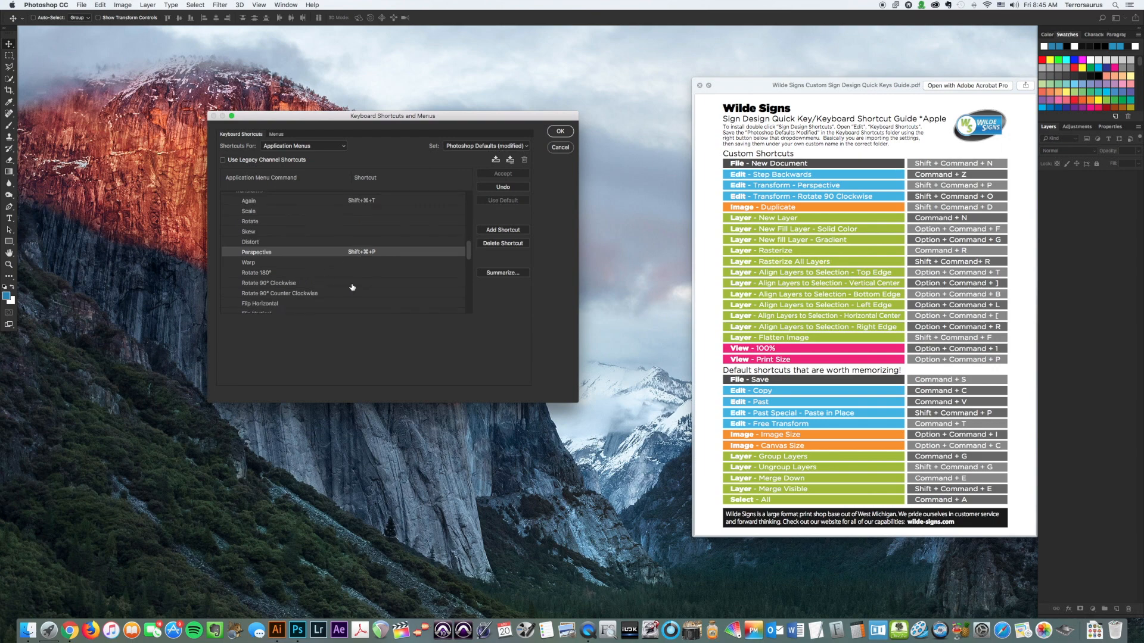
click(355, 283)
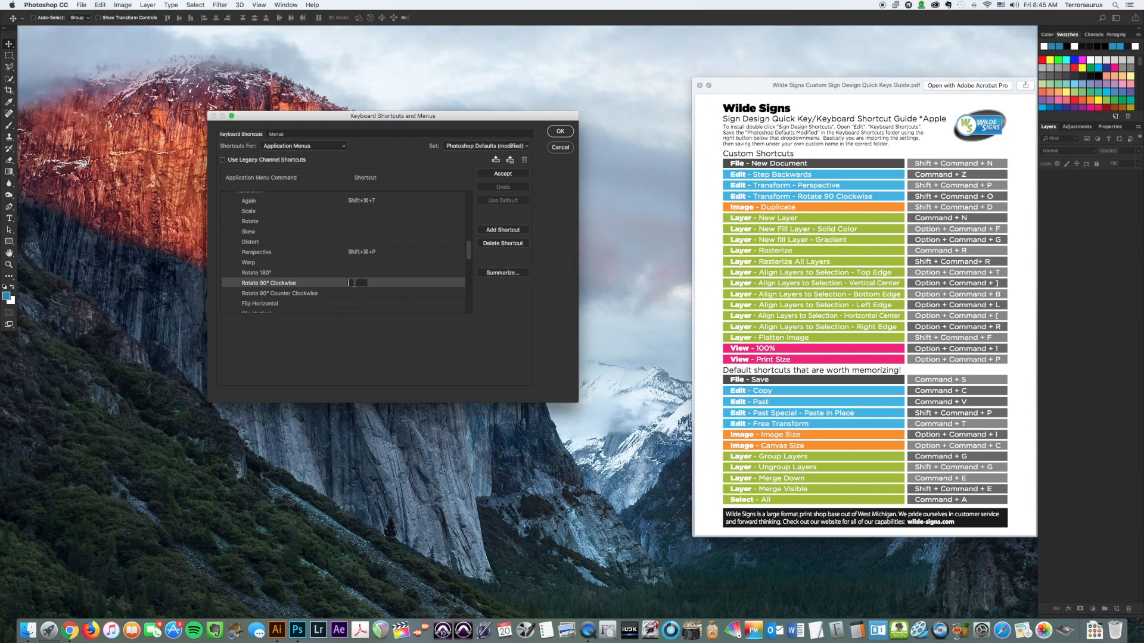
key(shift+super+o)
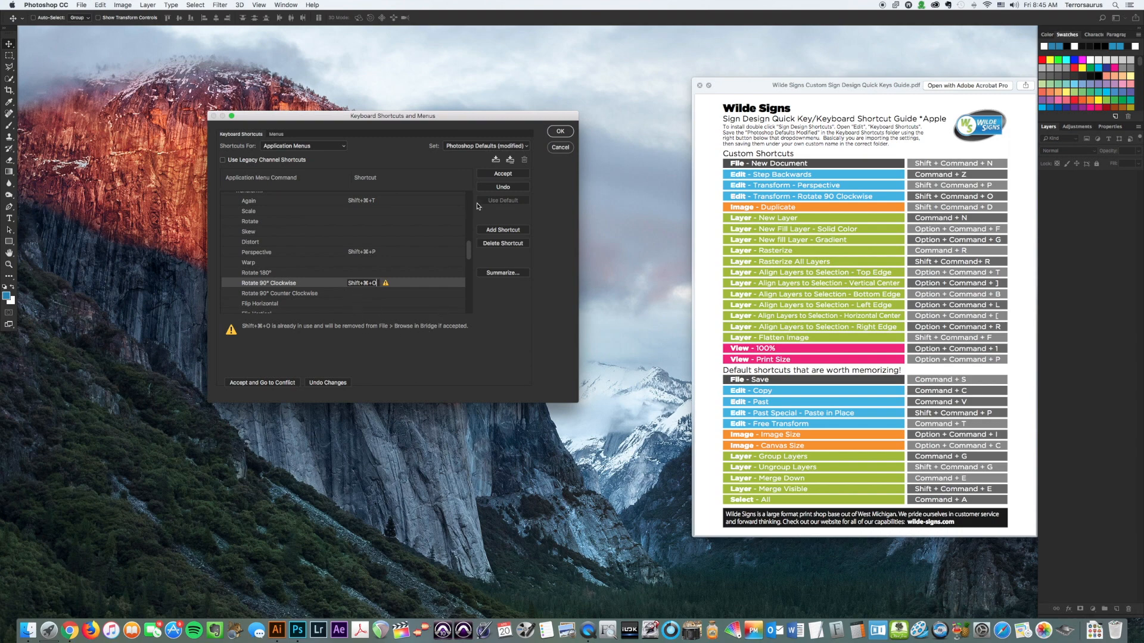
click(503, 174)
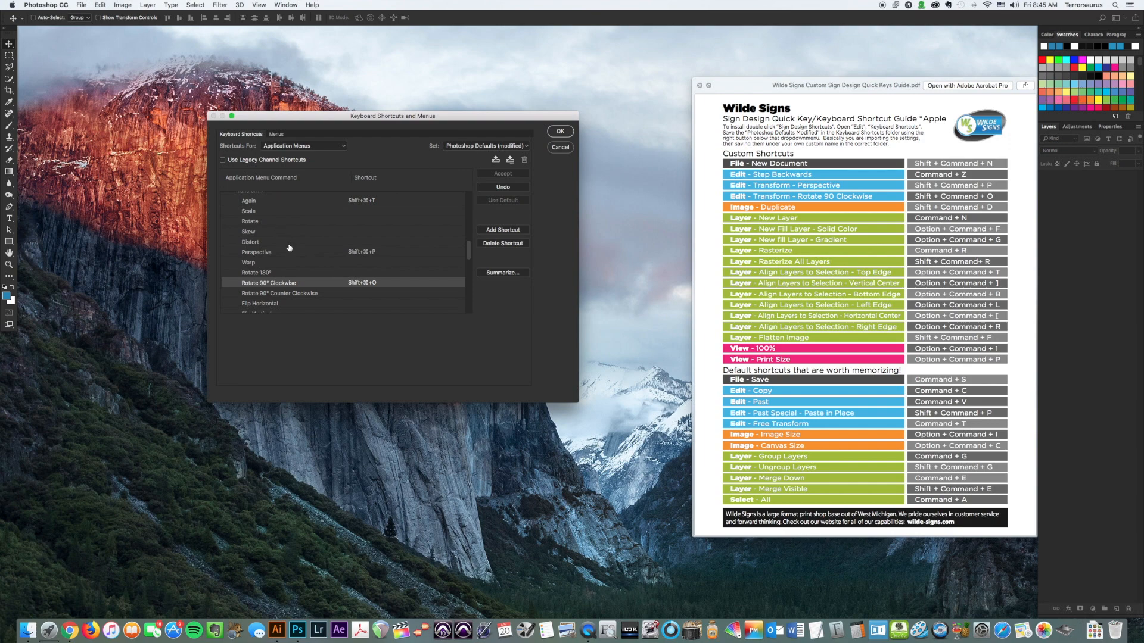
- Assign the shortcut Shift+Command+D to the Image > Duplicate command, accepting its removal from Select > Reselect
scroll(289, 248, up, 10)
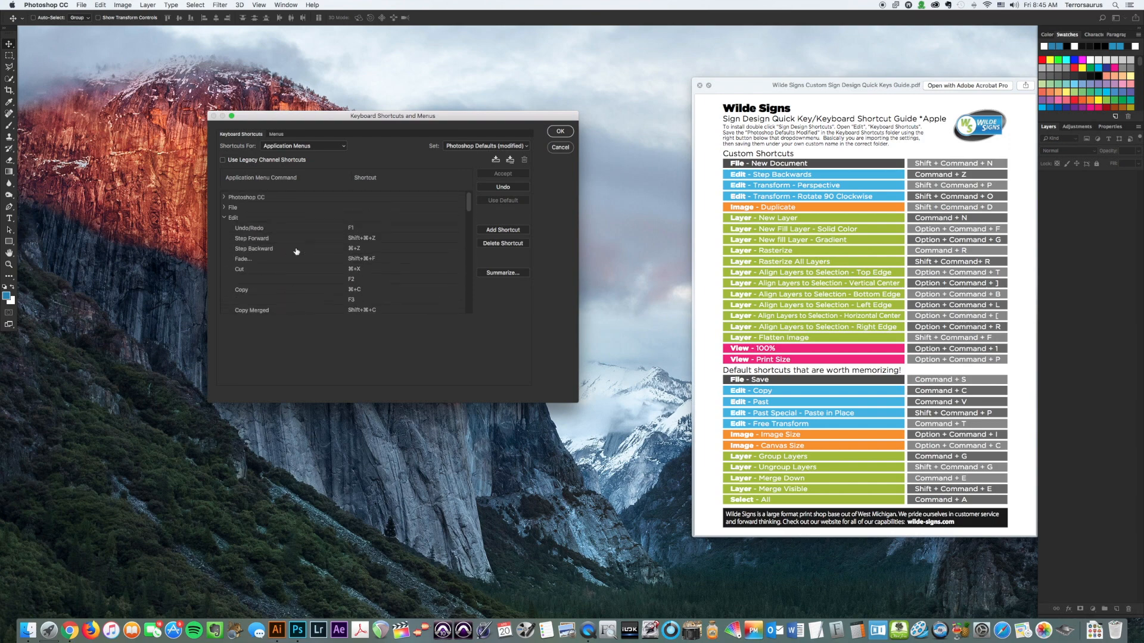
click(224, 218)
click(224, 228)
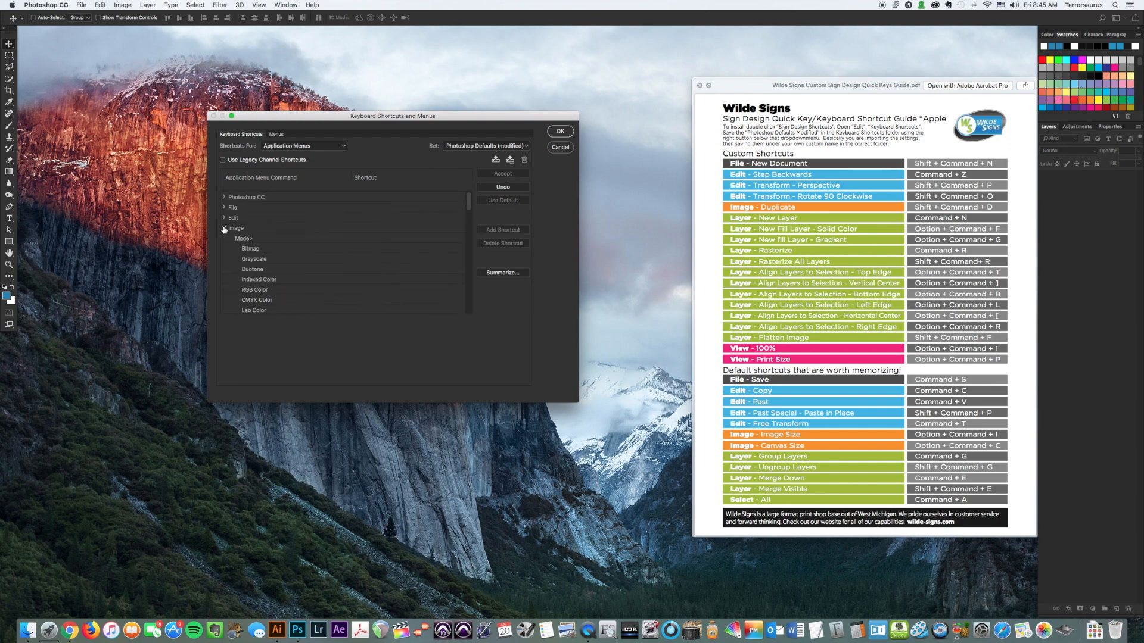
scroll(329, 260, down, 4)
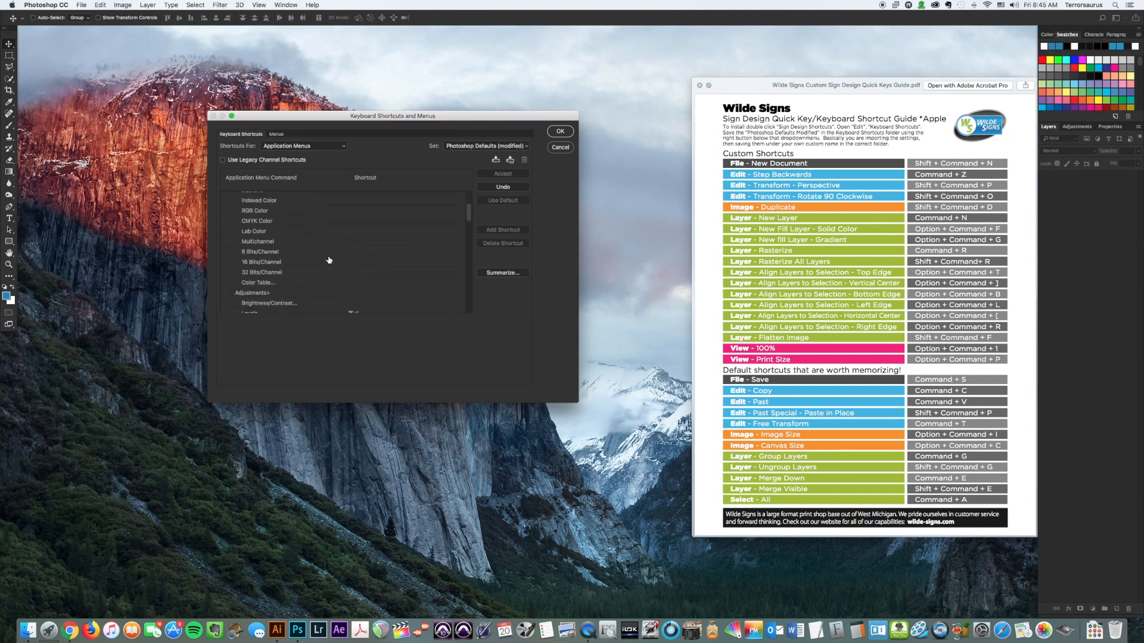
scroll(328, 261, down, 5)
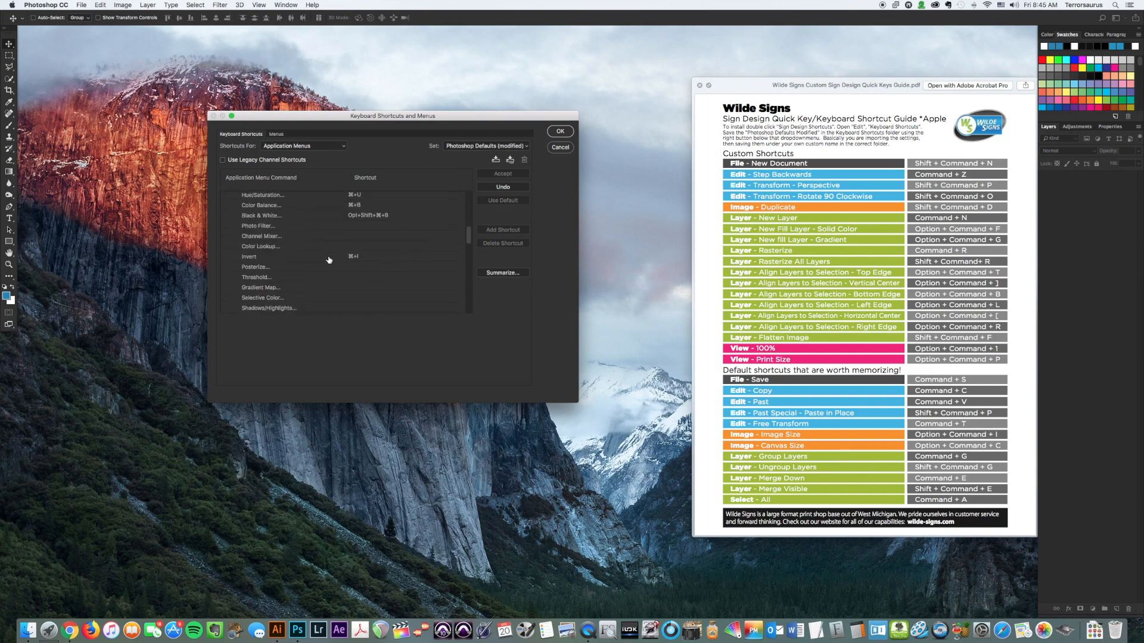
scroll(329, 260, down, 2)
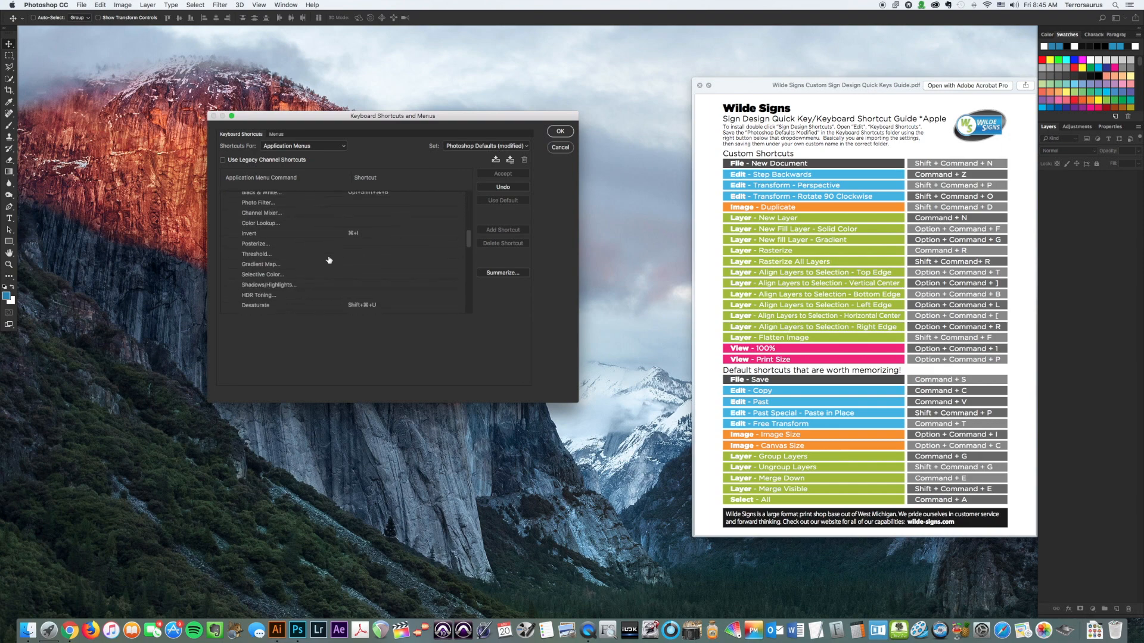
scroll(329, 261, down, 5)
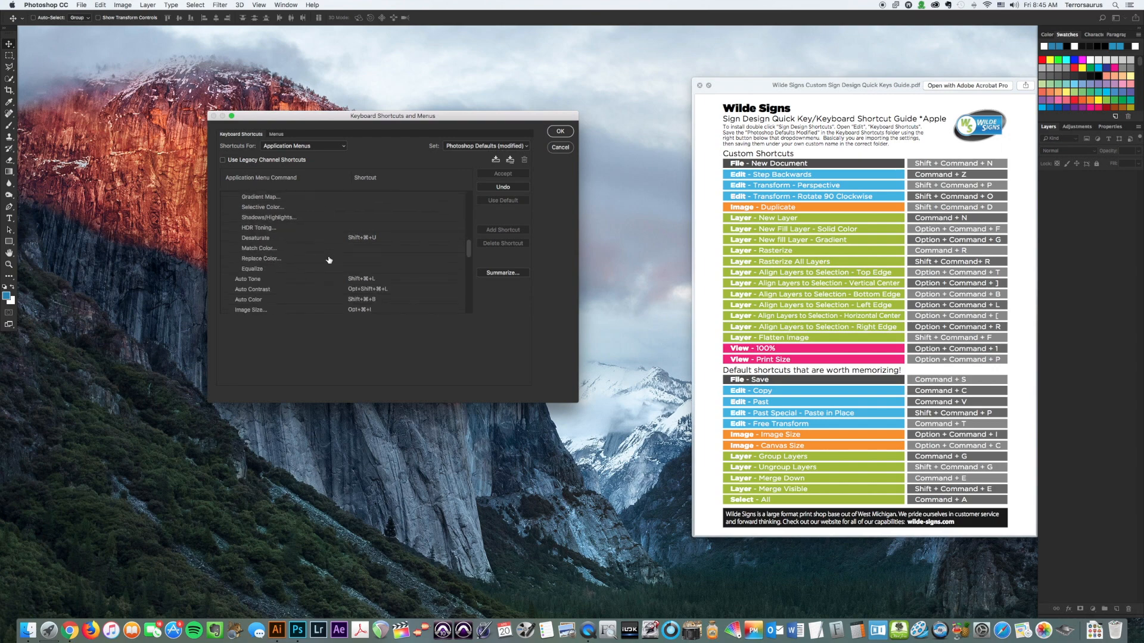
scroll(328, 260, down, 6)
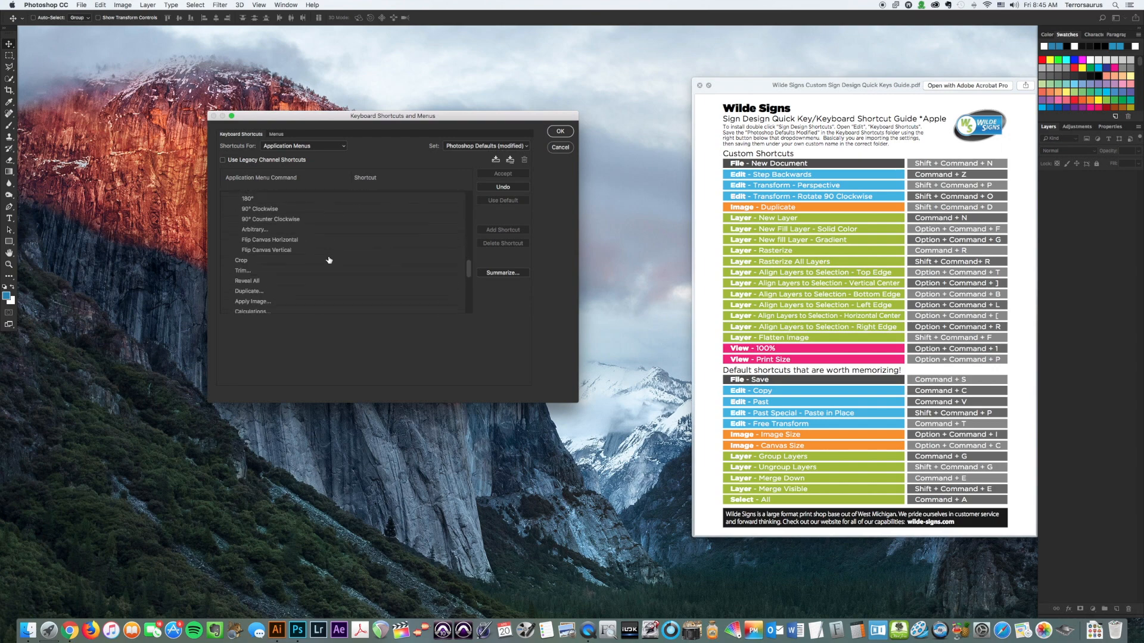
click(359, 281)
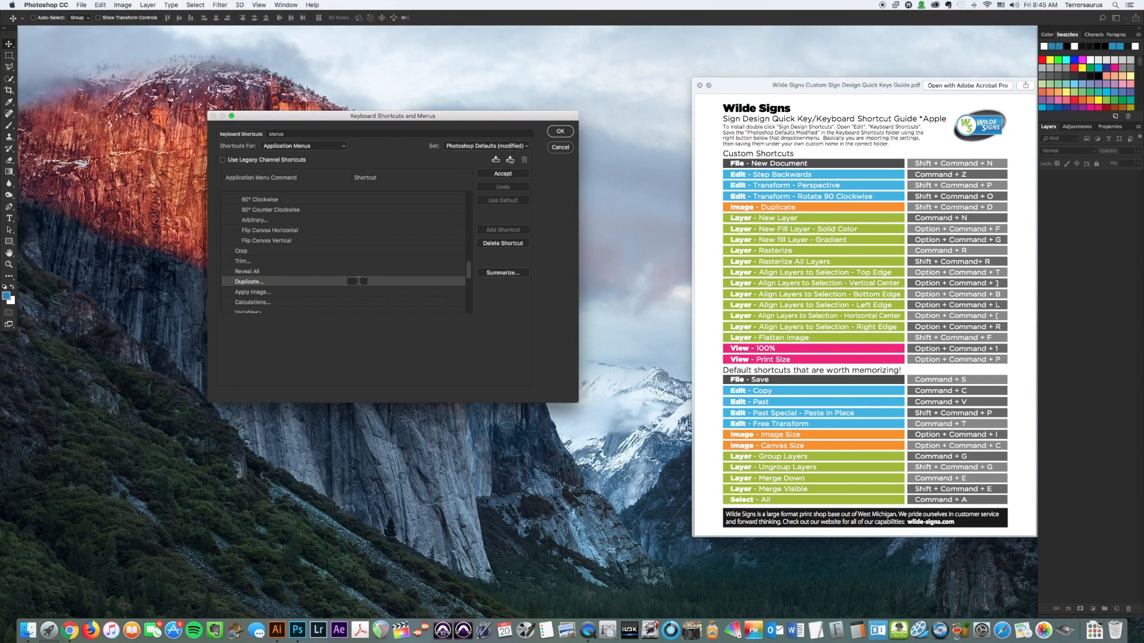
key(shift+super+d)
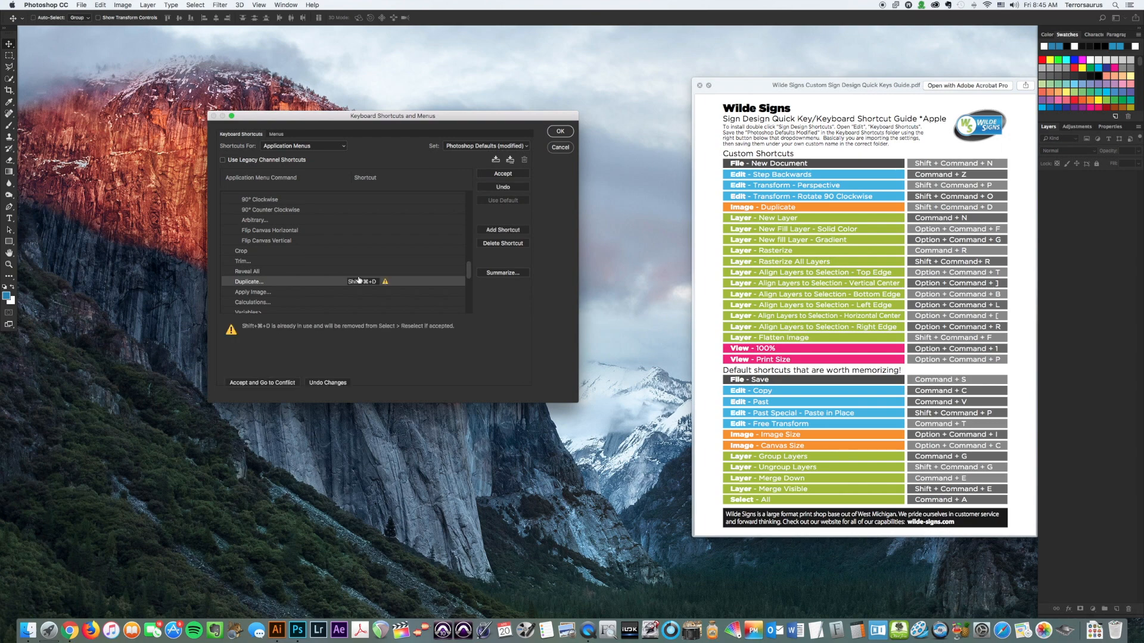
click(508, 174)
- Assign the shortcut Command+N to the Layer > New > Layer command and accept it
scroll(296, 258, up, 10)
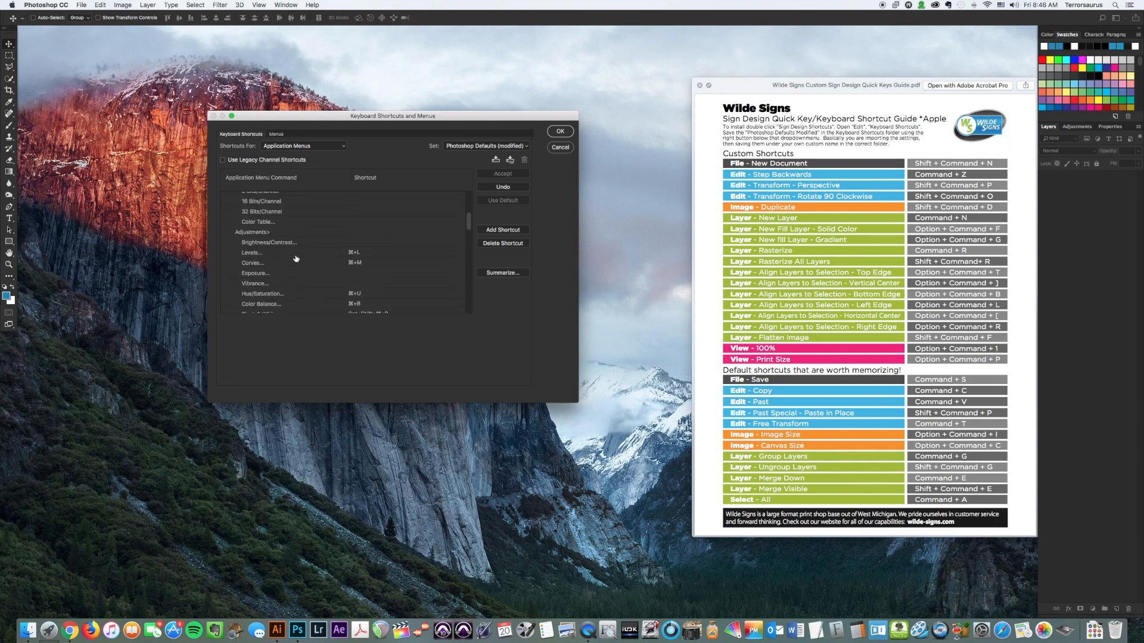
click(224, 229)
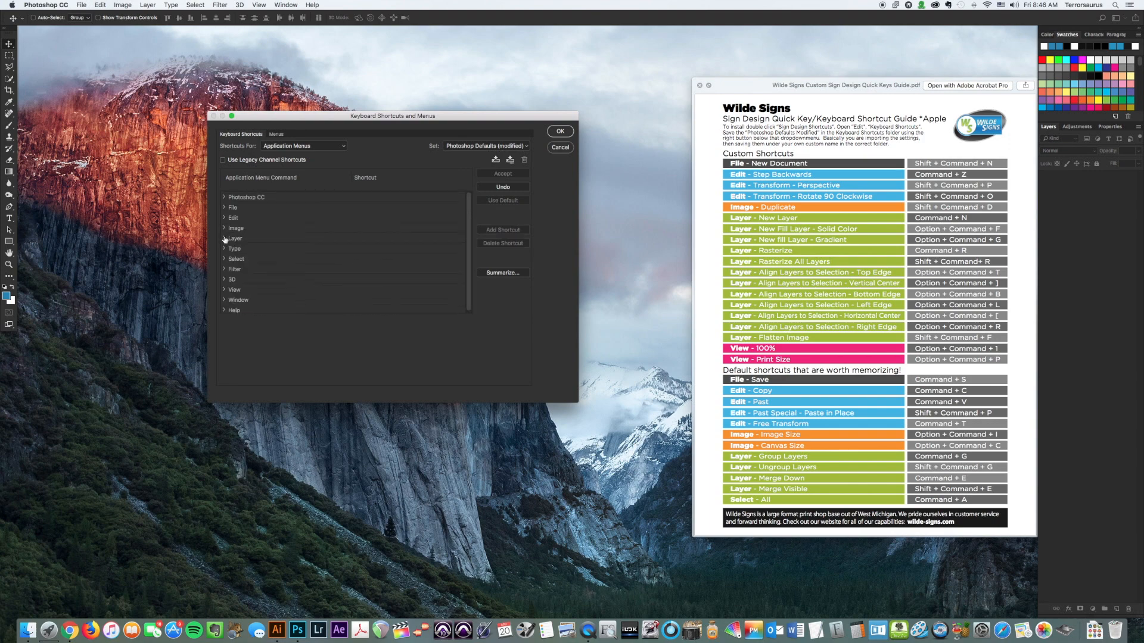
click(225, 238)
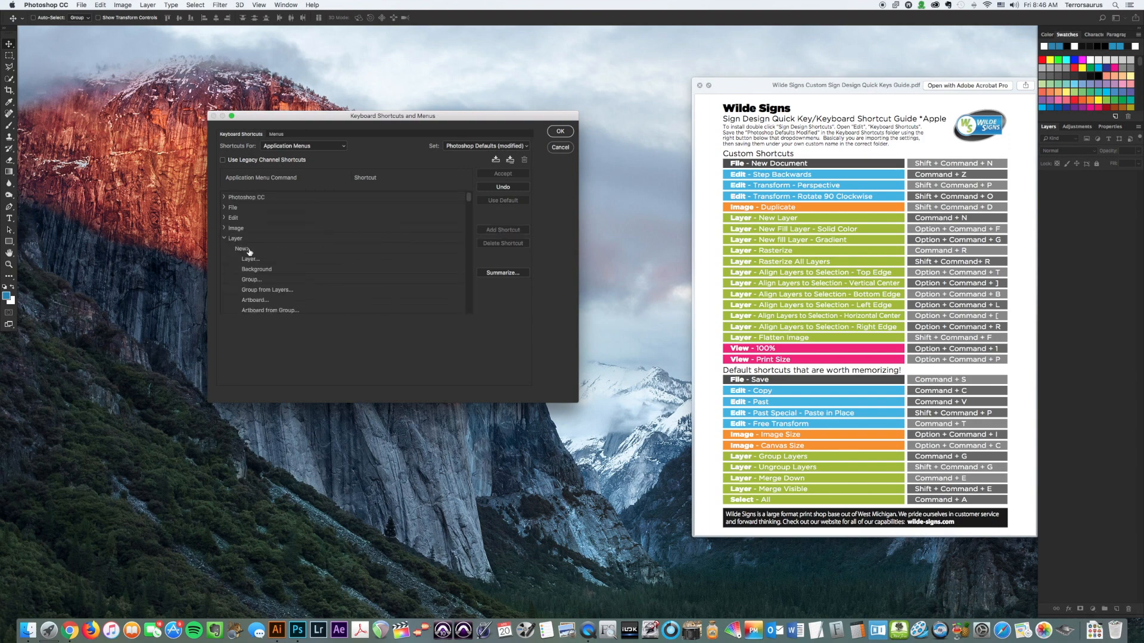
click(363, 258)
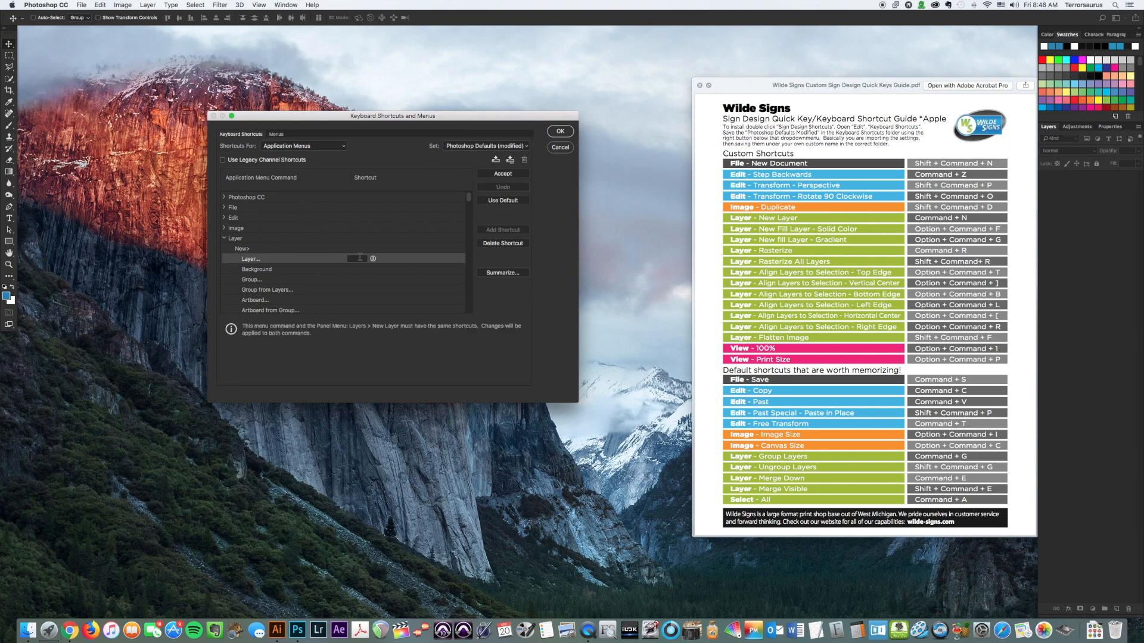
key(super+n)
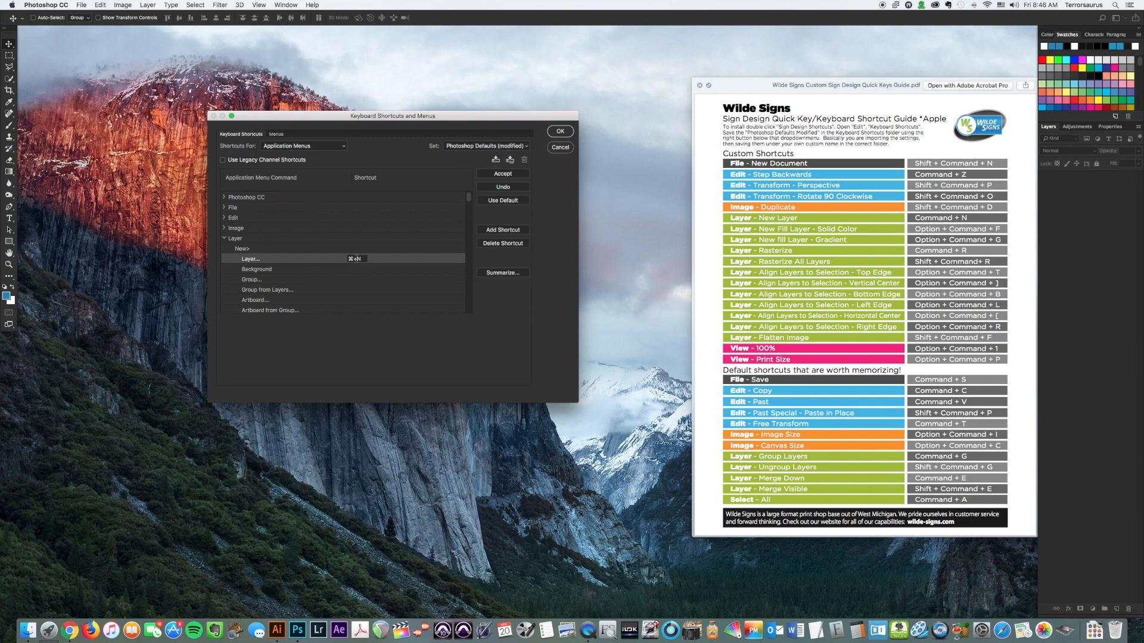
click(506, 174)
- Assign the shortcut Option+Command+F to Layer > New Fill Layer > Solid Color and accept it
scroll(383, 256, down, 3)
scroll(384, 256, down, 10)
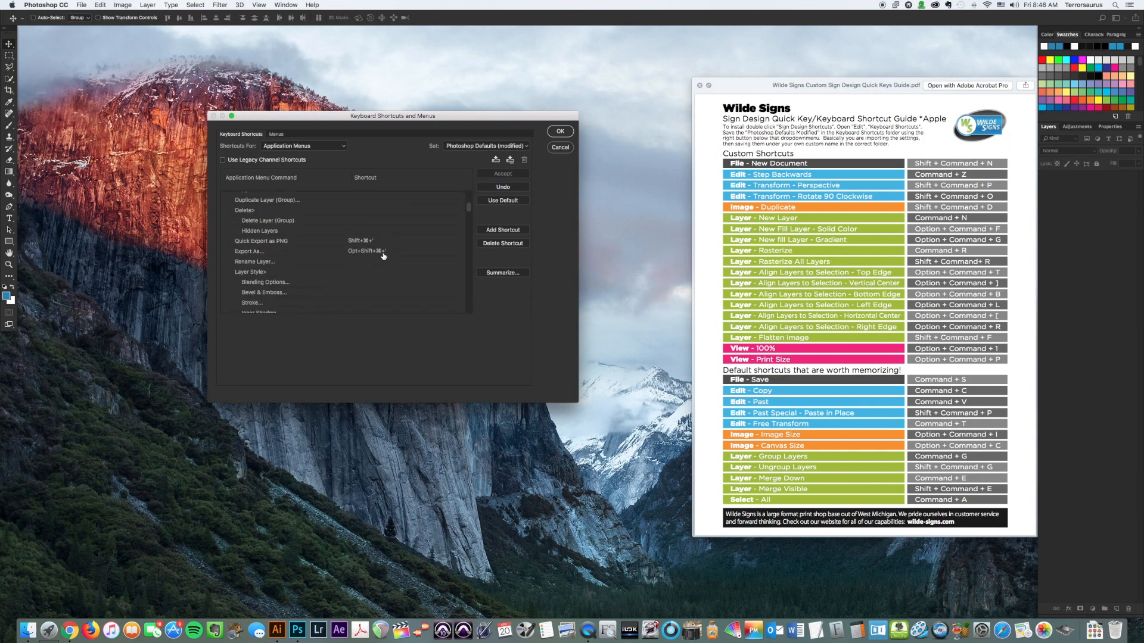
scroll(384, 257, down, 10)
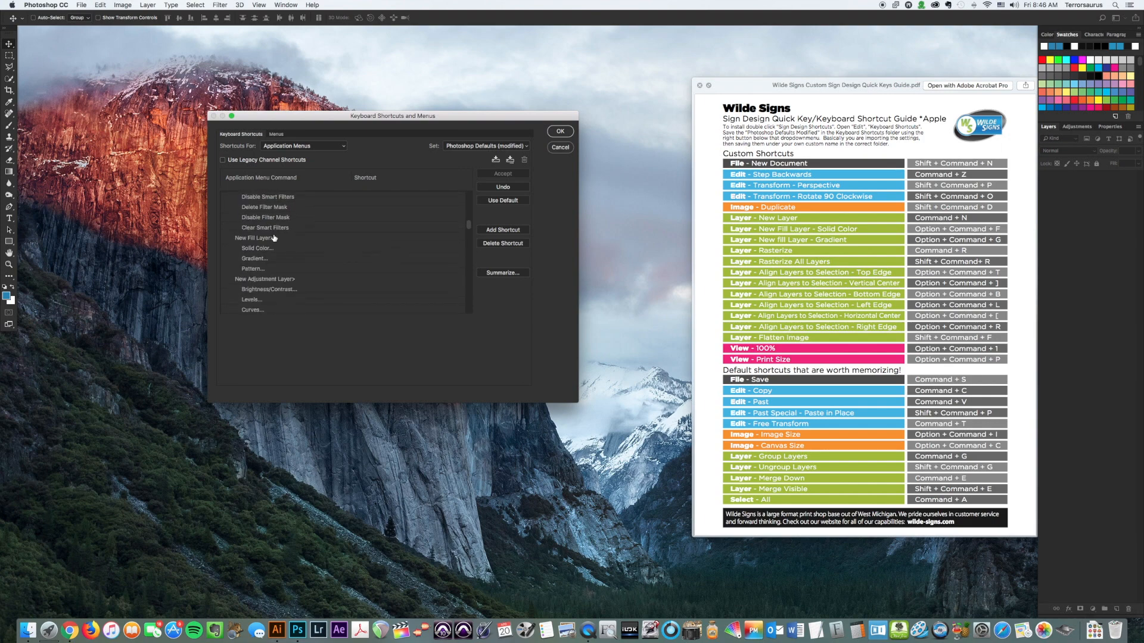
click(360, 247)
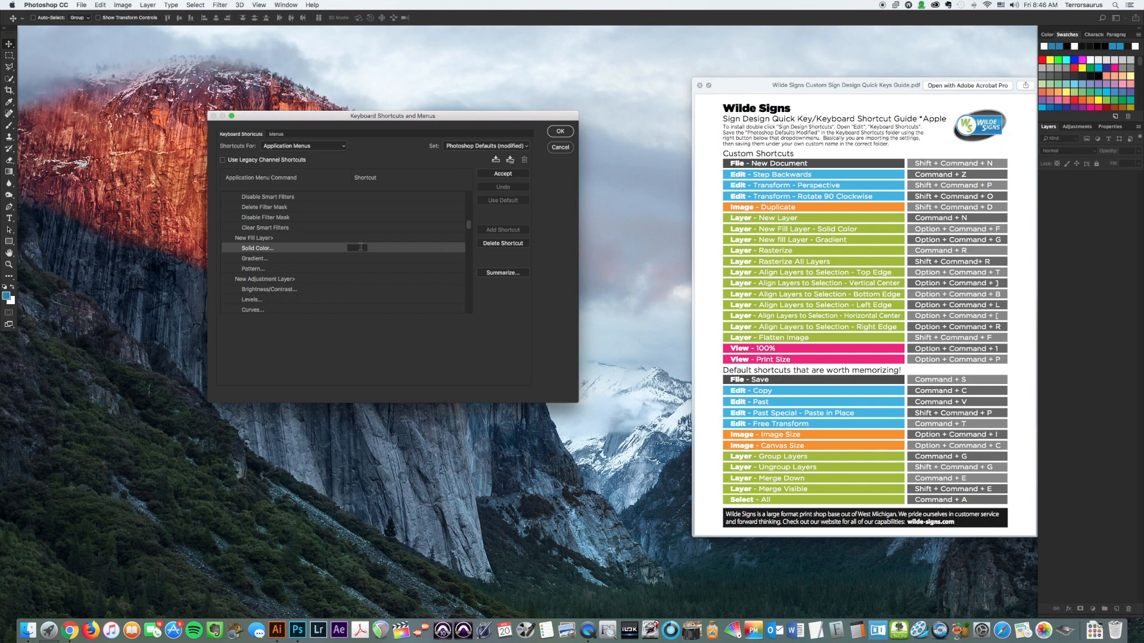
key(alt+super+f)
click(503, 174)
- Assign the shortcut Option+Command+G to Layer > New Fill Layer > Gradient, accepting its removal from Create/Release Clipping Mask
click(360, 258)
key(alt+super+g)
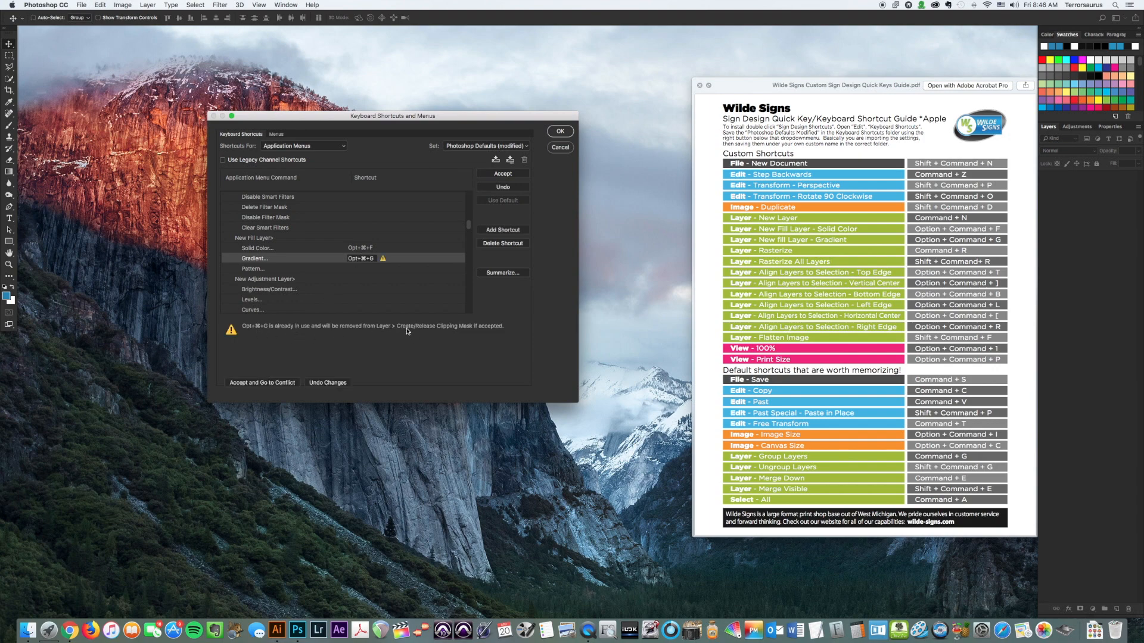
click(510, 176)
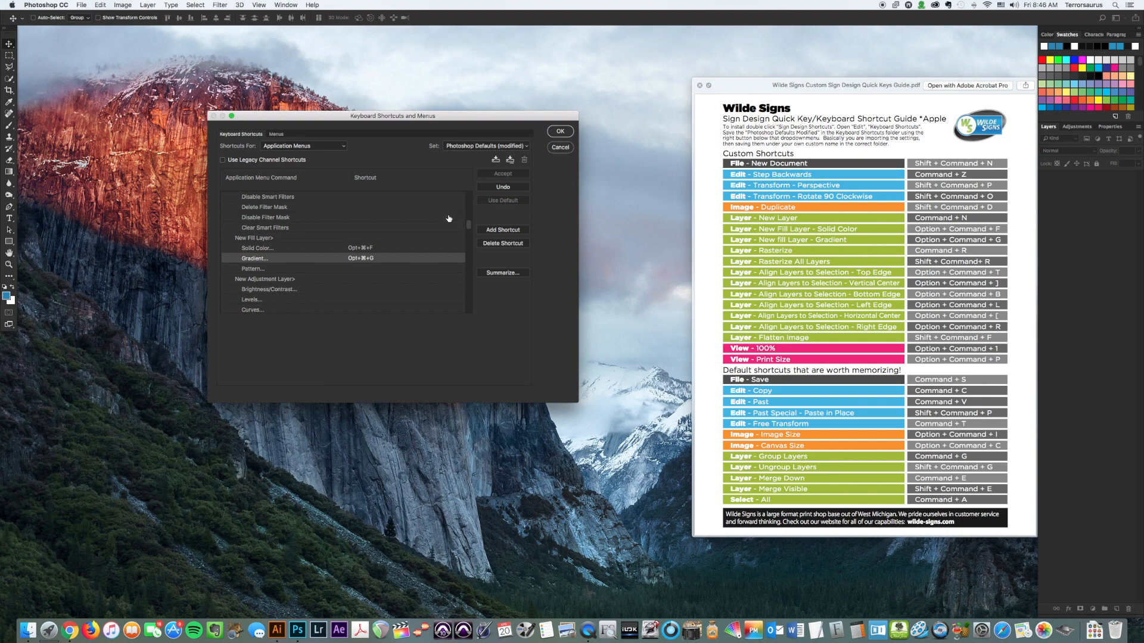
- Assign the shortcut Command+R to Layer > Rasterize > Layer, accepting its removal from View > Rulers
scroll(381, 226, down, 5)
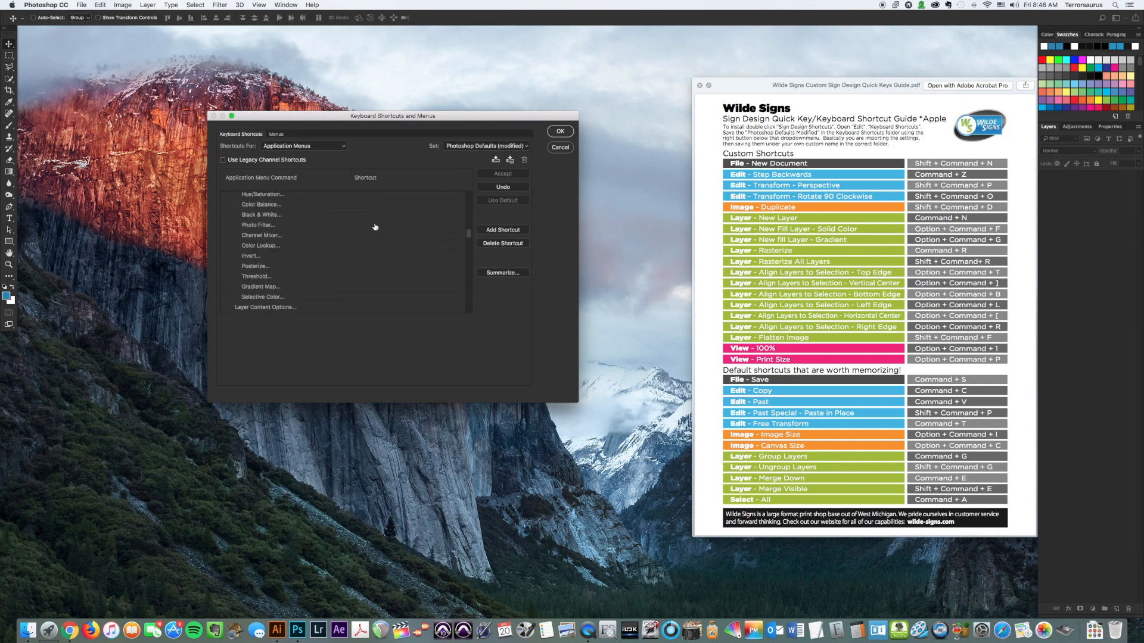
scroll(375, 227, down, 8)
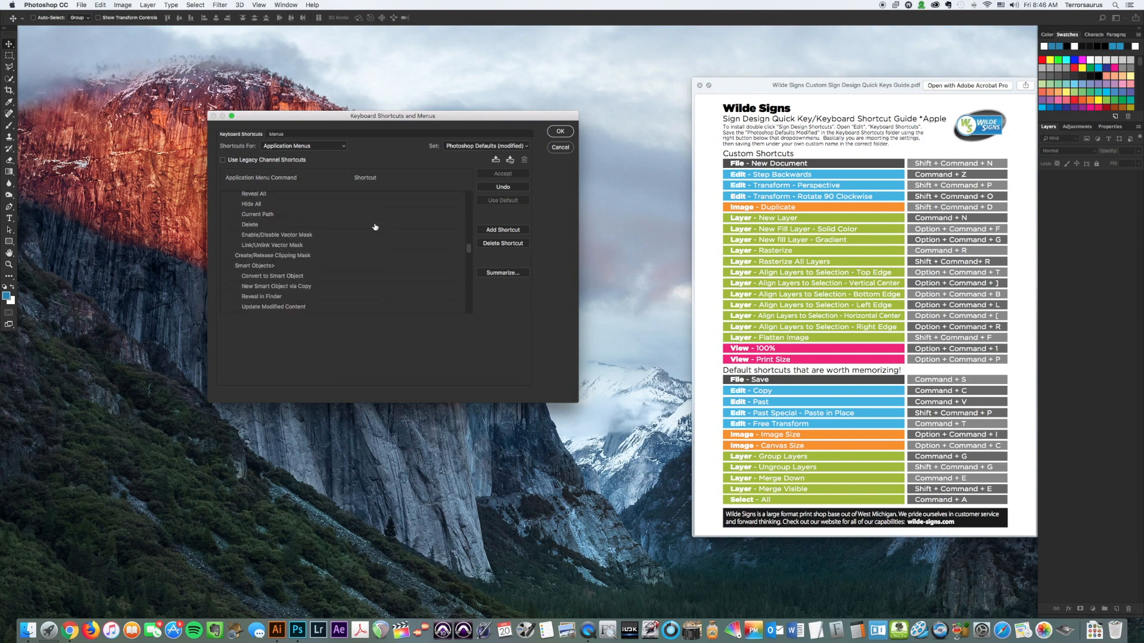
scroll(374, 227, down, 8)
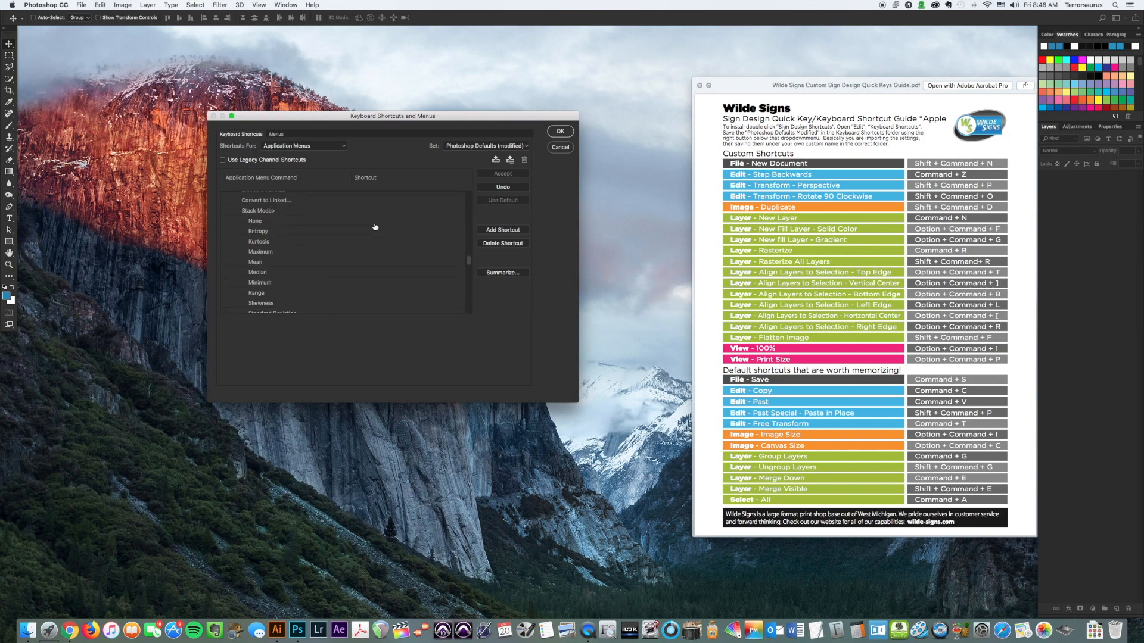
scroll(375, 226, down, 8)
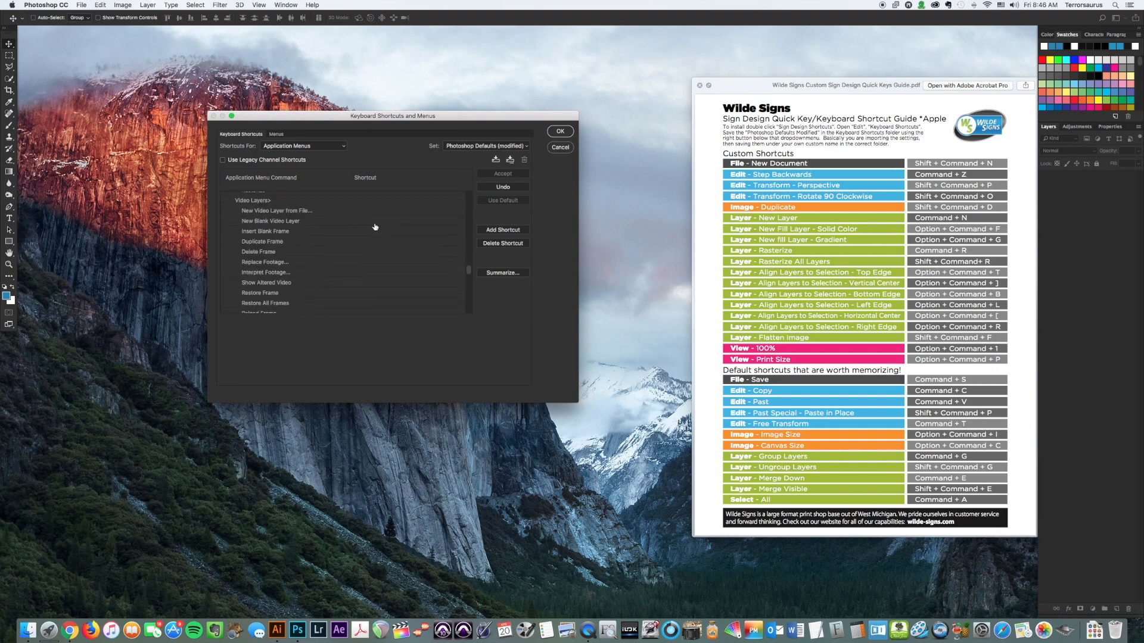
scroll(375, 226, down, 6)
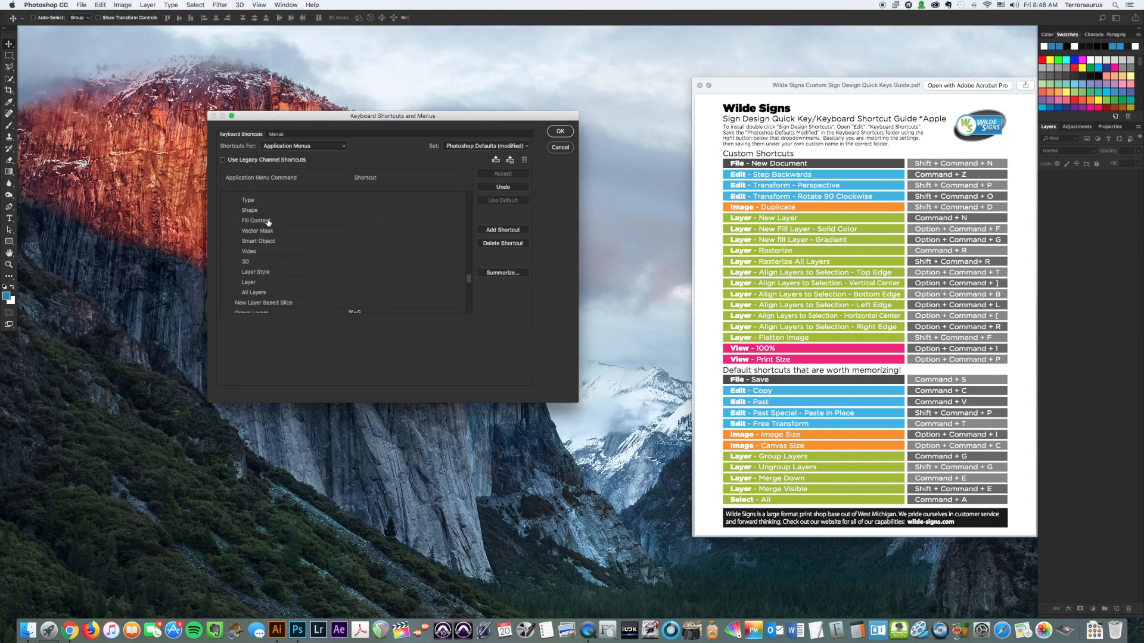
scroll(249, 252, up, 1)
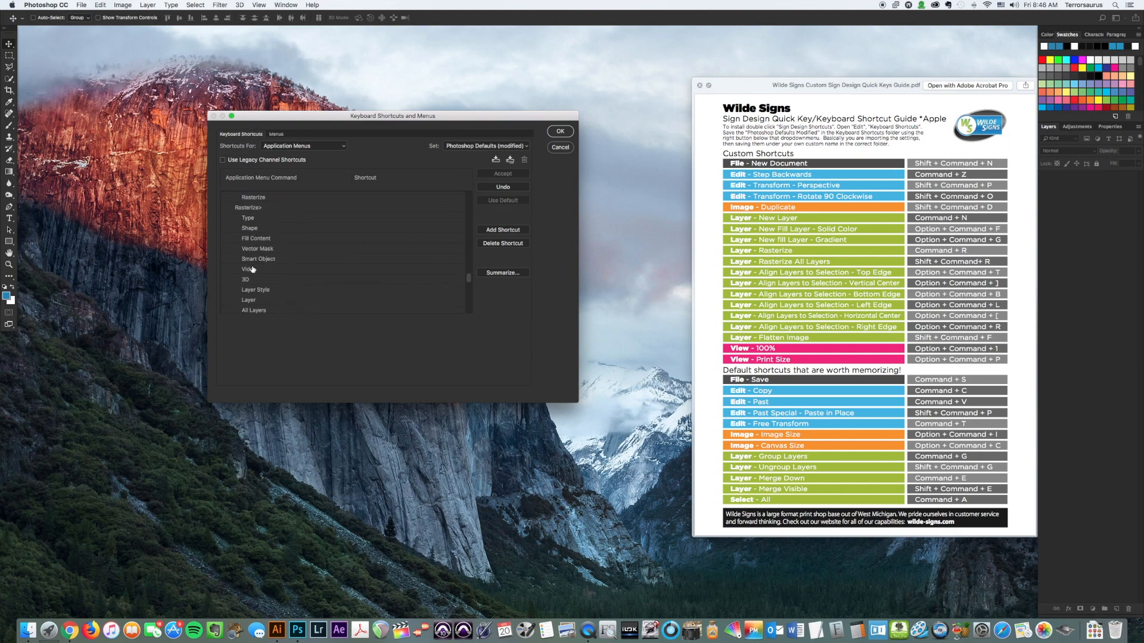
scroll(252, 269, down, 1)
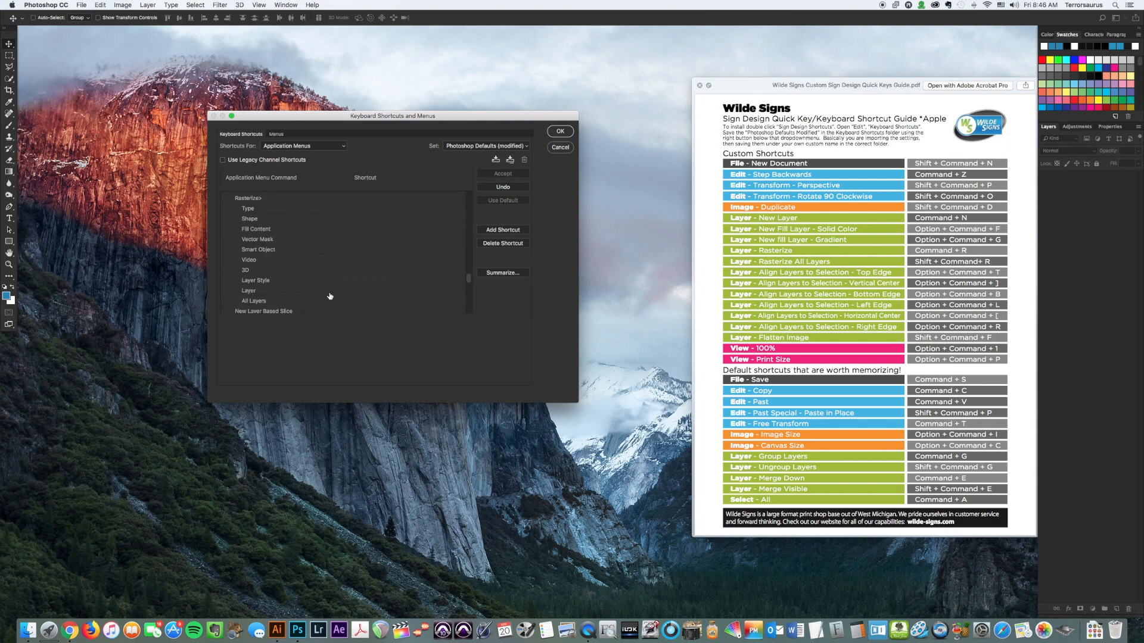
click(351, 290)
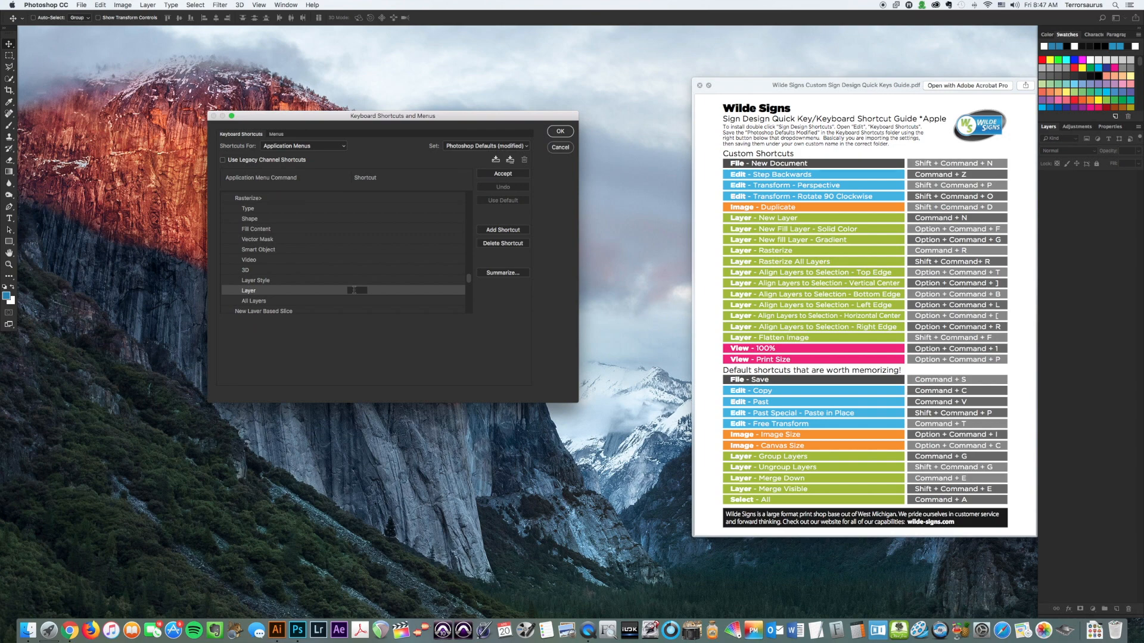
key(super+r)
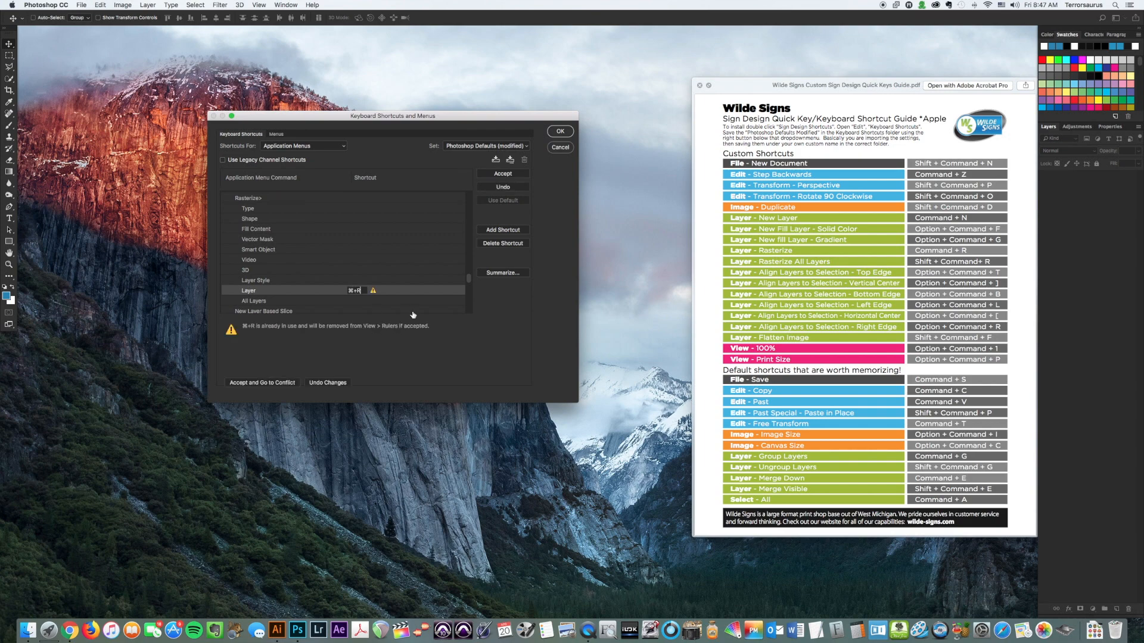
click(511, 174)
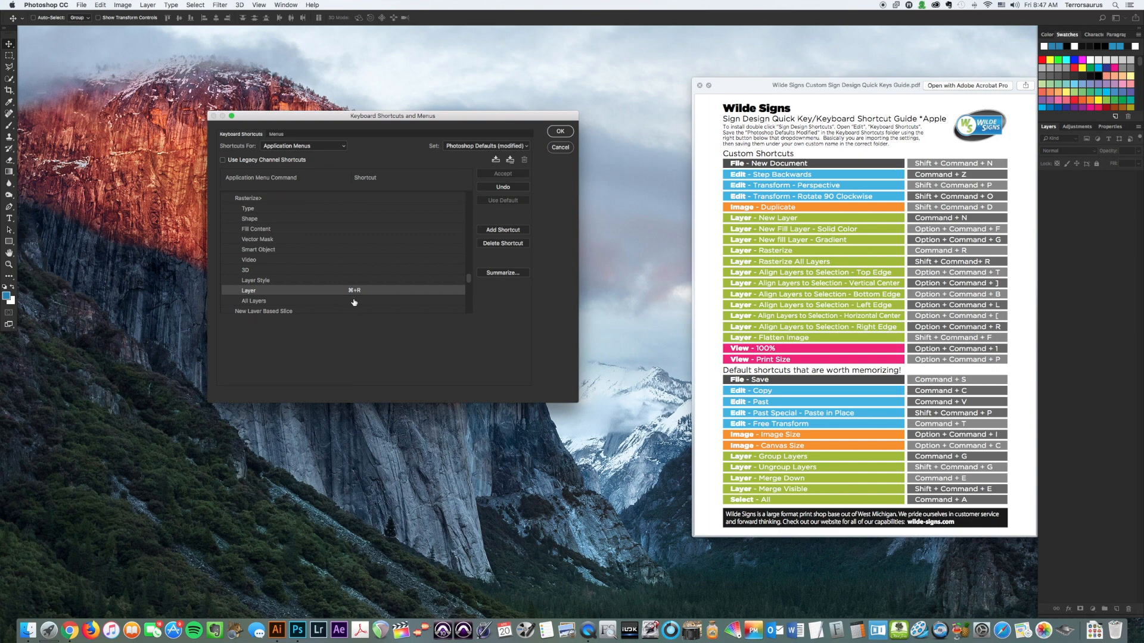
- Assign the shortcut Shift+Command+R to Layer > Rasterize > All Layers, accepting its removal from Filter > Lens Correction
click(352, 300)
key(shift+super+r)
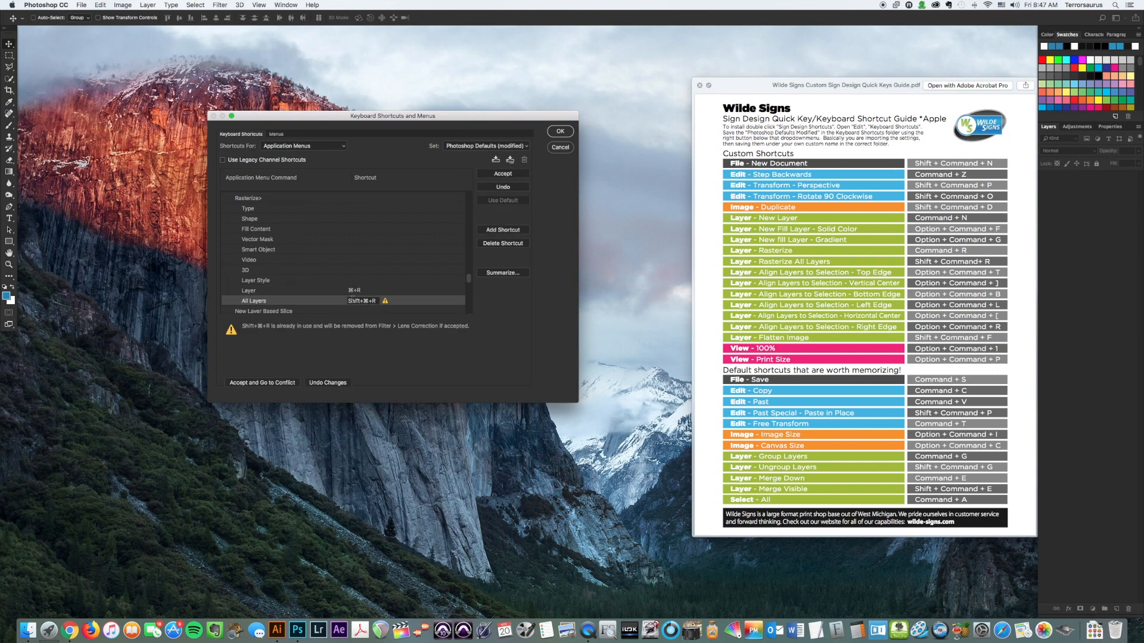
click(503, 174)
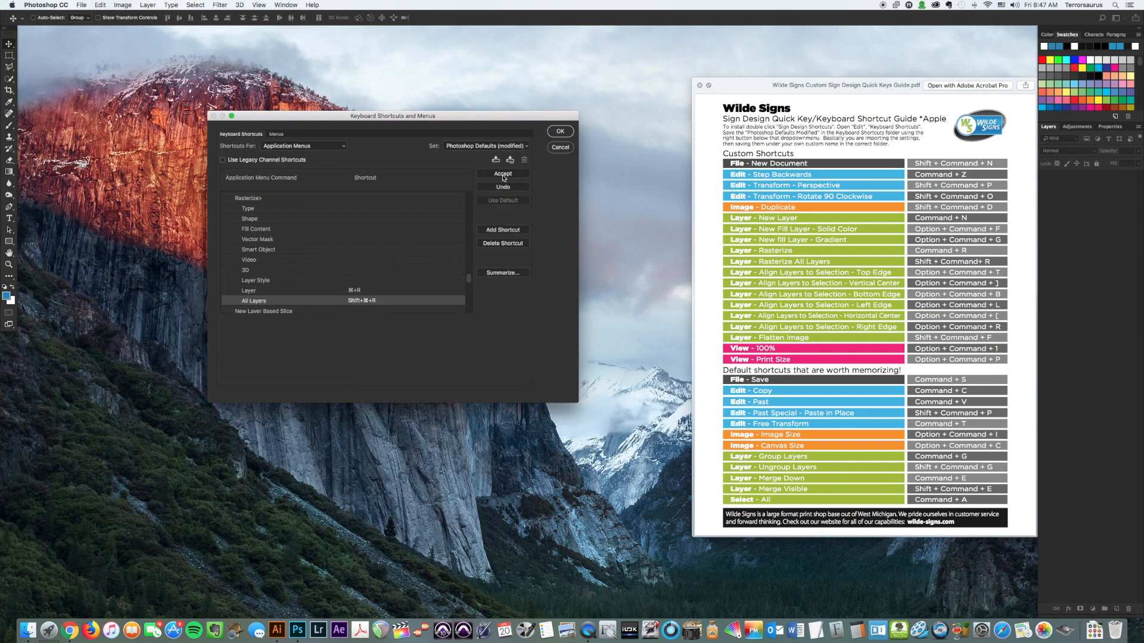
- Assign the shortcut Option+Command+T to Align Layers to Selection > Top Edges, accepting its removal from the duplicate-while-transforming command
scroll(360, 260, down, 5)
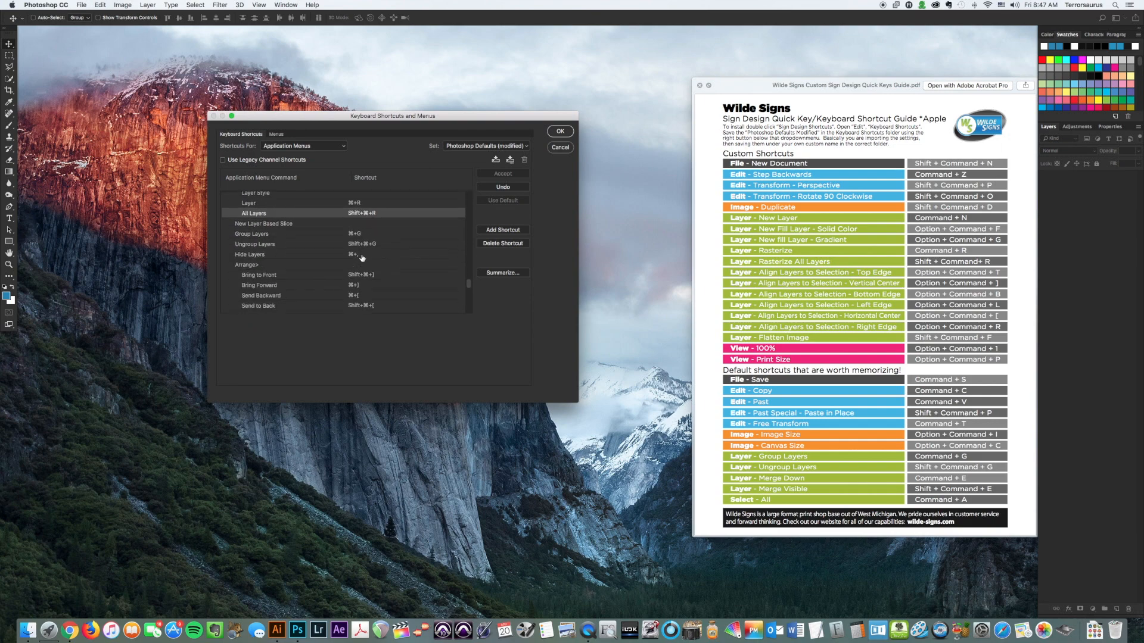
scroll(361, 258, down, 4)
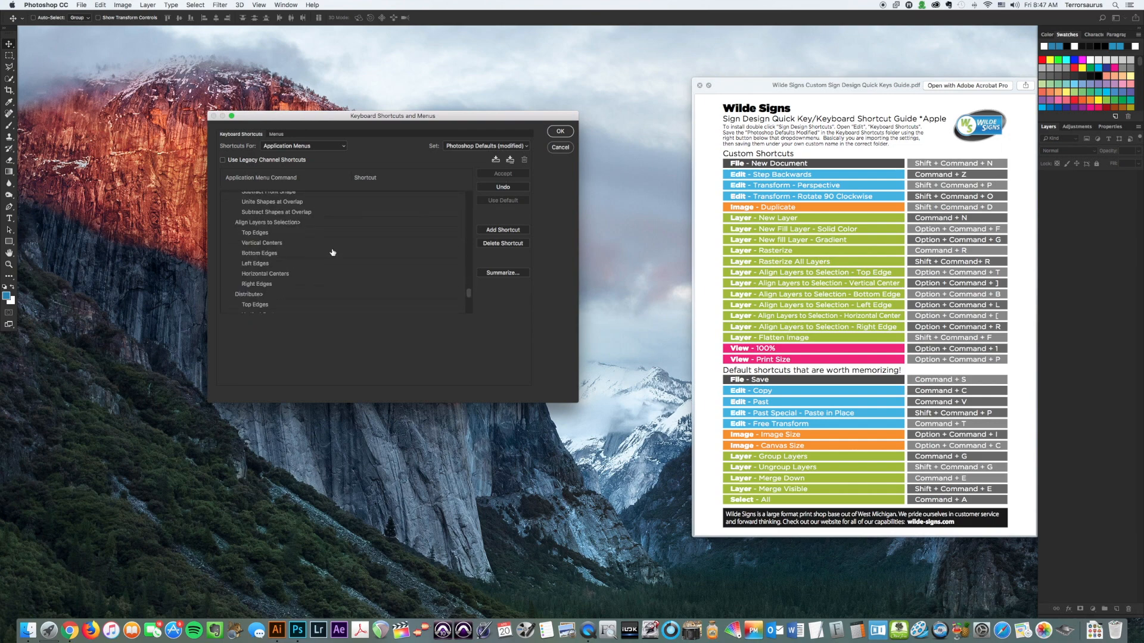
click(388, 233)
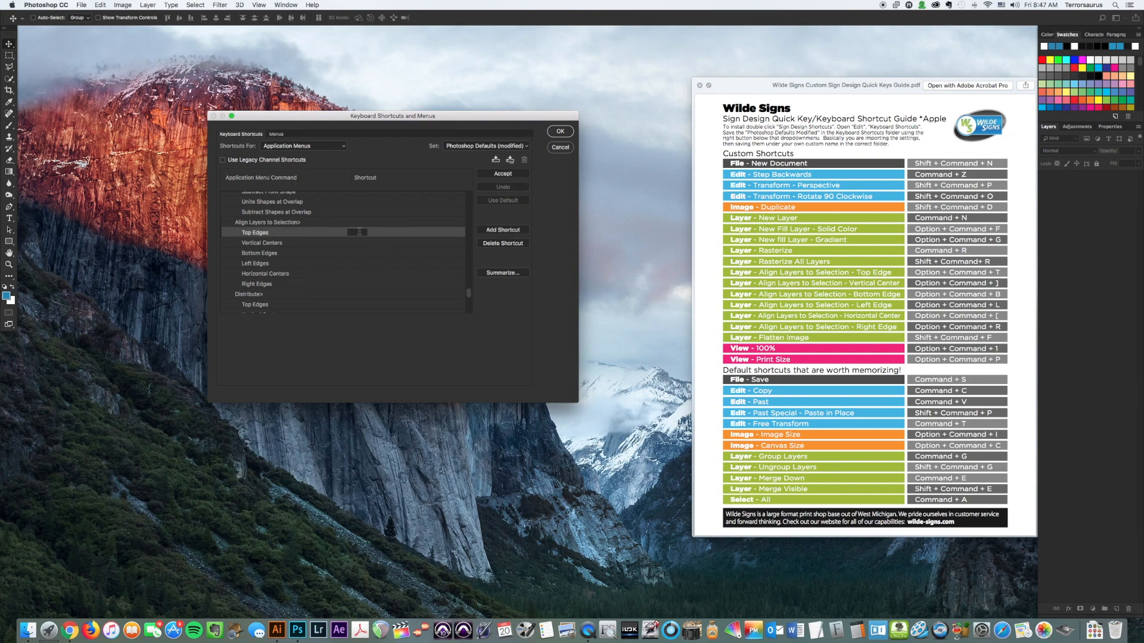
key(alt+super+t)
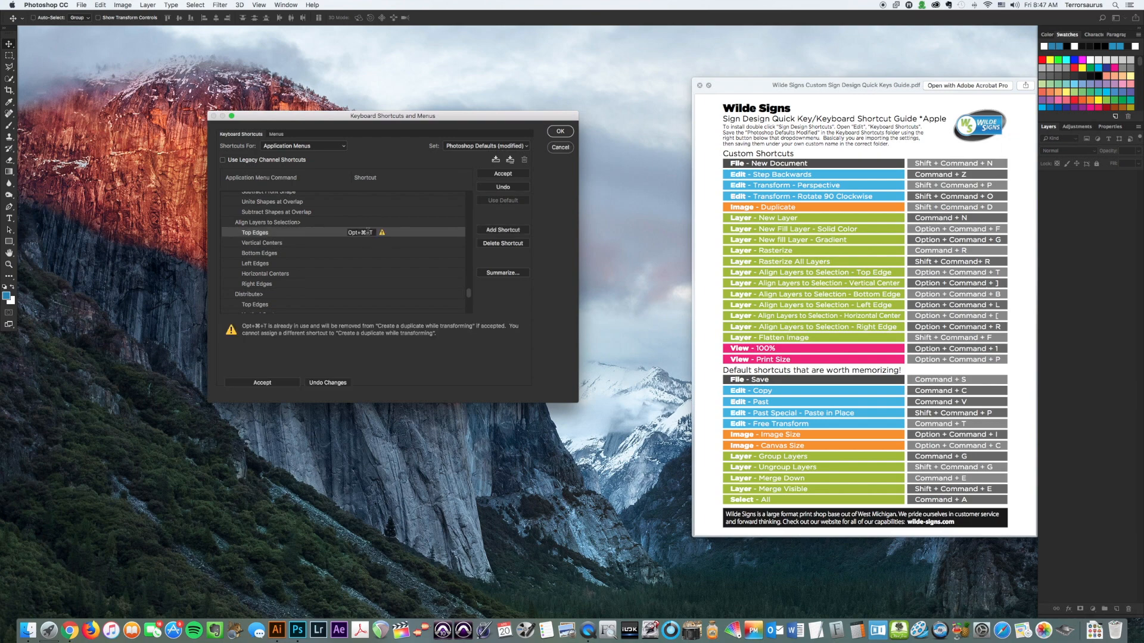
click(499, 176)
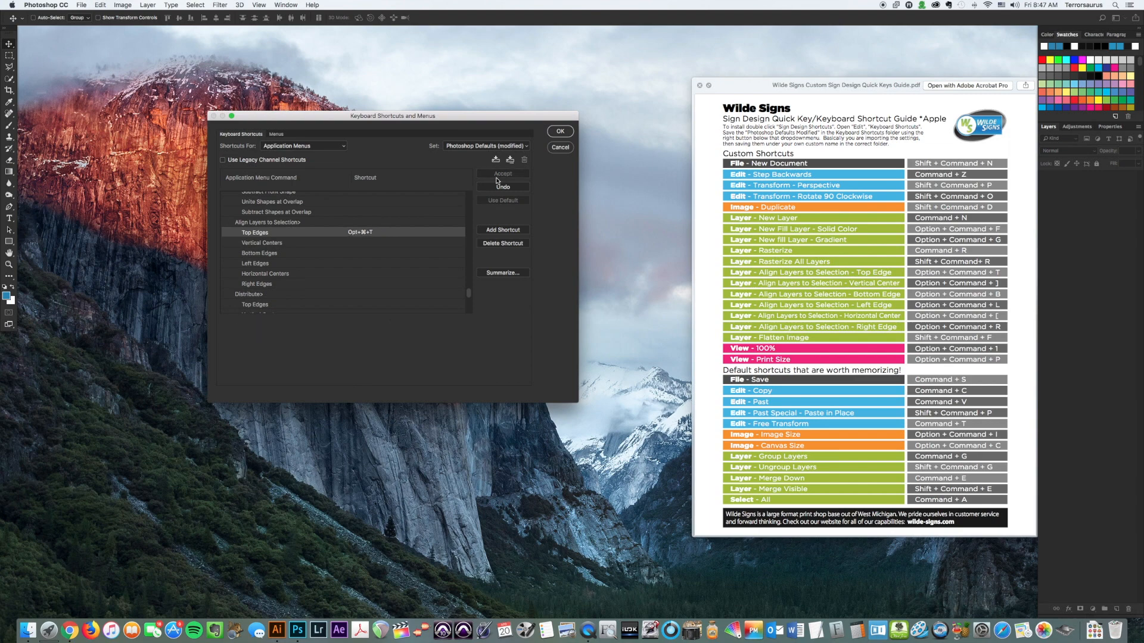
- Under Align Layers to Selection, assign Option+Command+B to Bottom Edges and Option+Command+L to Left Edges, accepting the shortcut conflict
click(359, 253)
key(alt+super+b)
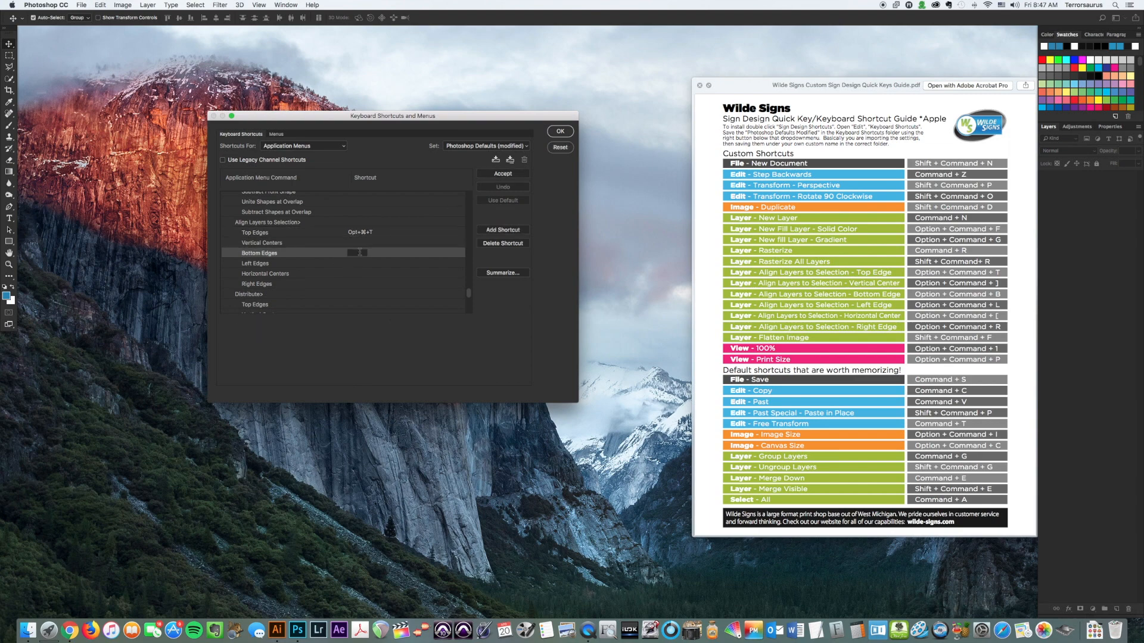
click(502, 173)
click(356, 263)
key(alt+super+l)
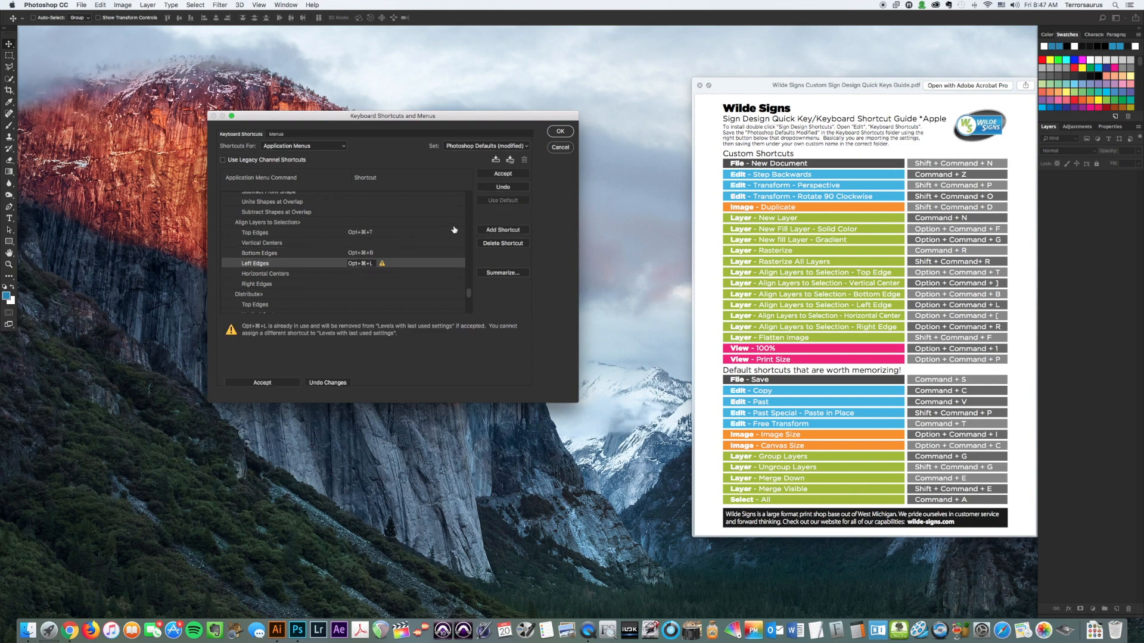
click(502, 175)
- Under Align Layers to Selection, assign Option+Command+R to Right Edges and Option+Command+[ to Horizontal Centers
click(355, 284)
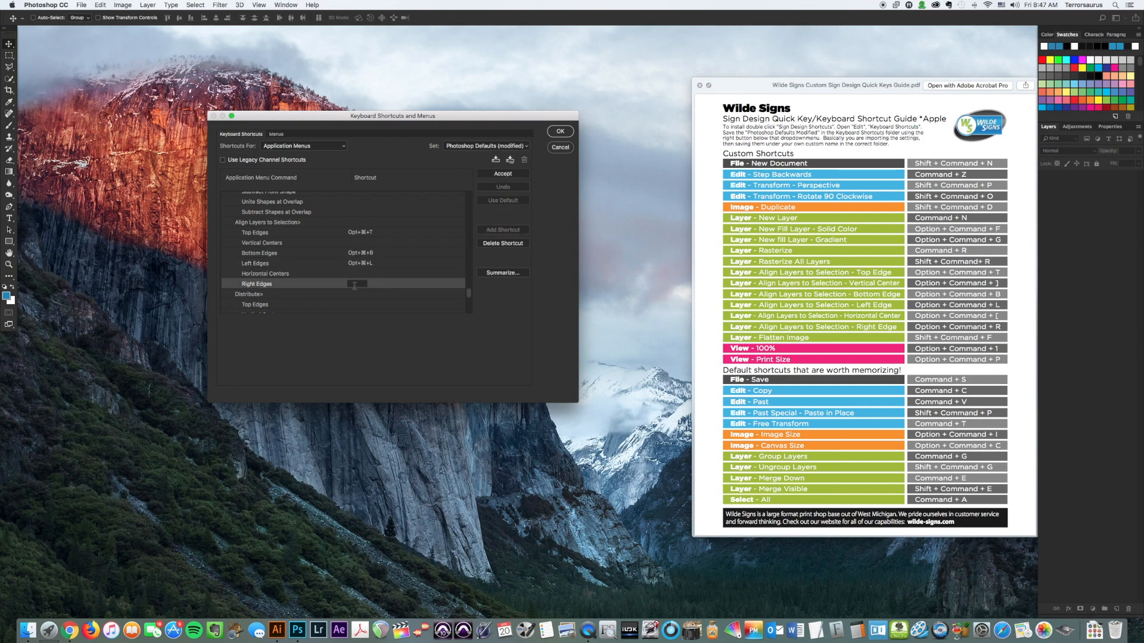
key(alt+super+r)
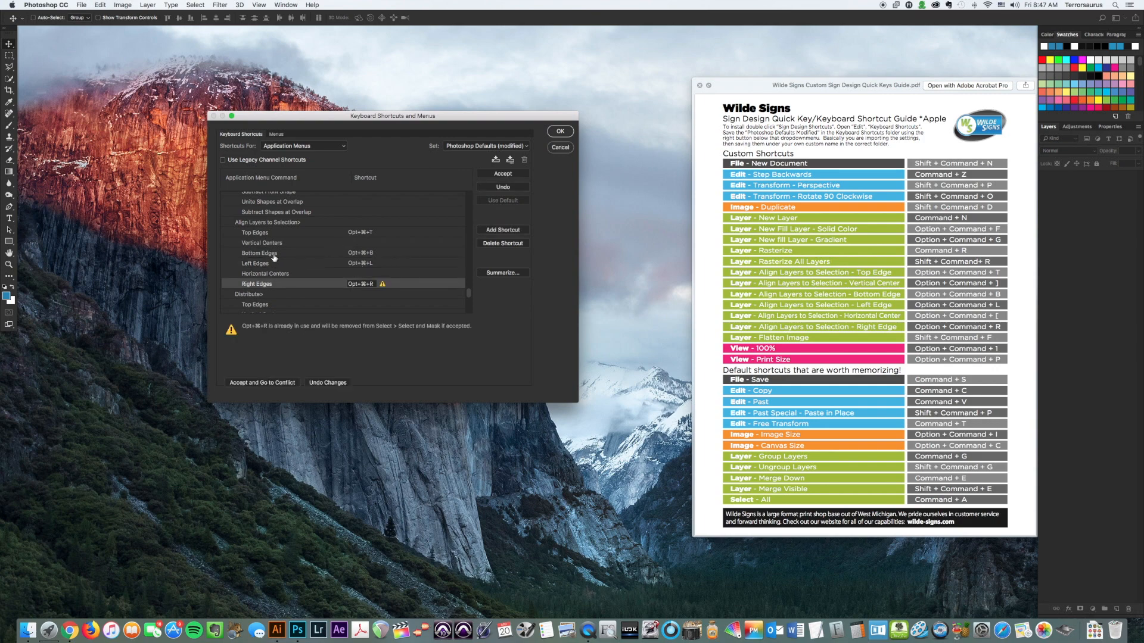
click(354, 273)
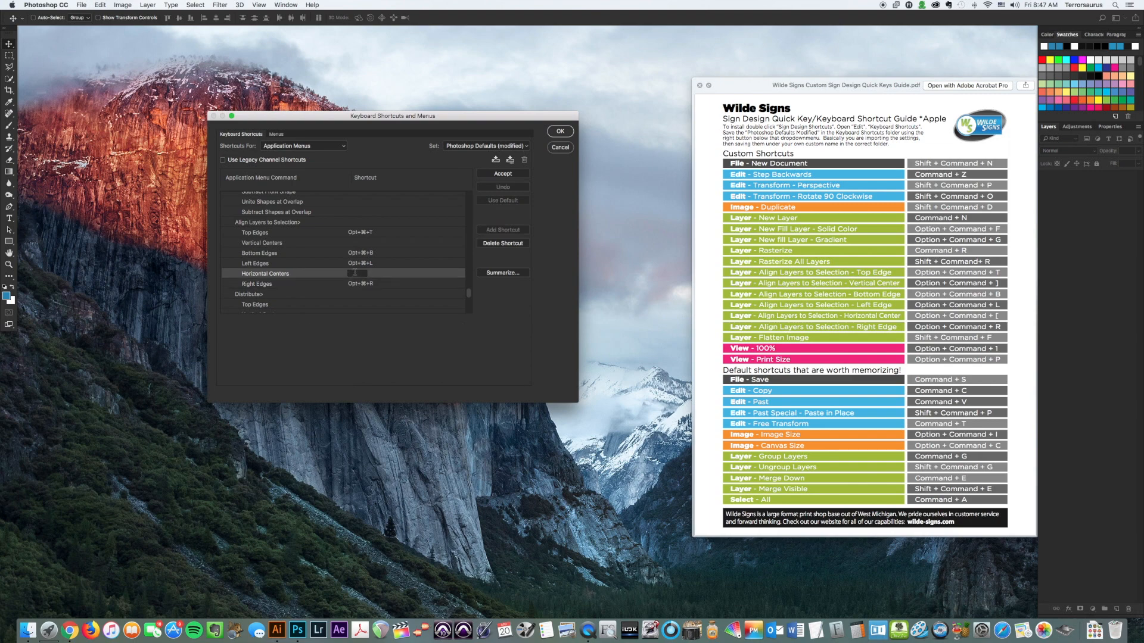
key(alt)
key(alt+super+bracketleft)
- Assign the shortcut Option+Command+] to Align Layers to Selection > Vertical Centers, accept it, and postpone the Java update
click(356, 242)
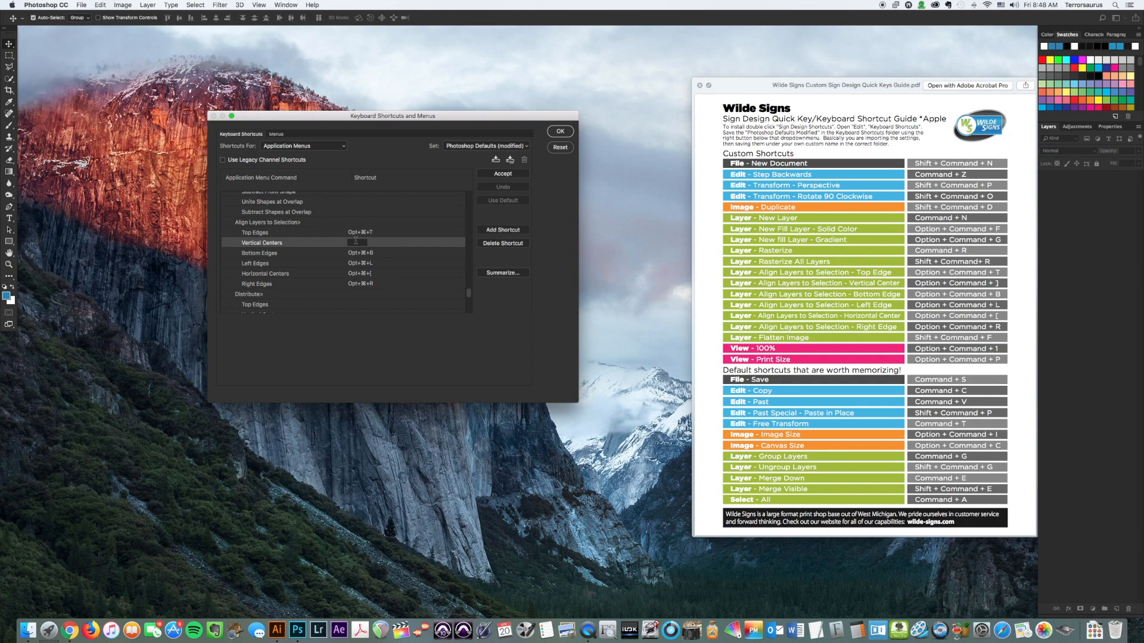
key(alt+super+bracketright)
click(511, 179)
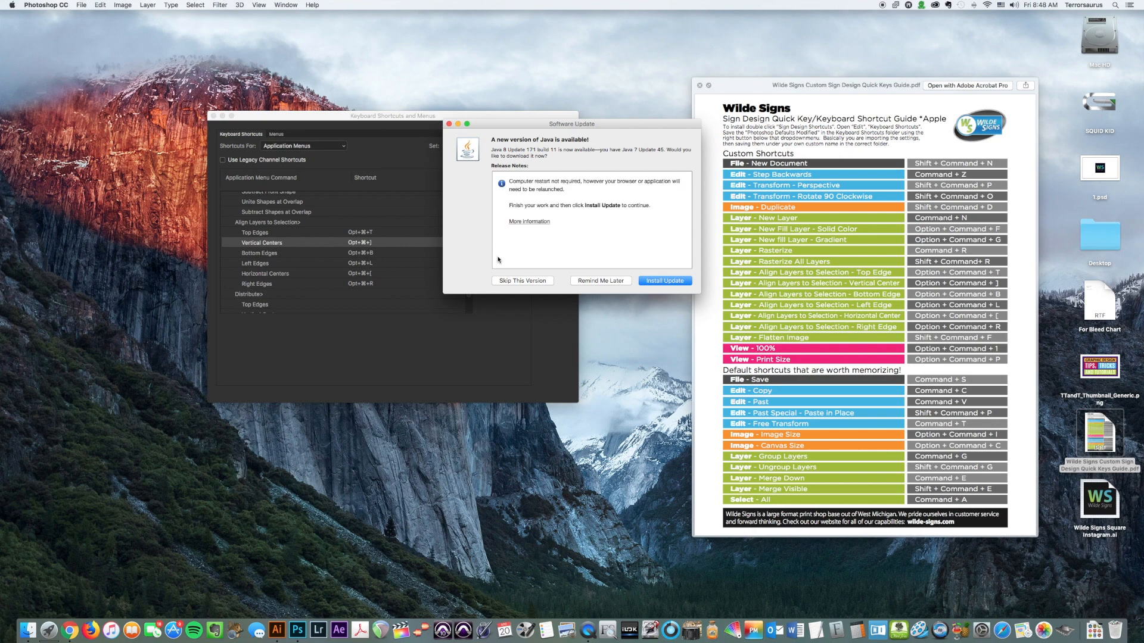
click(598, 280)
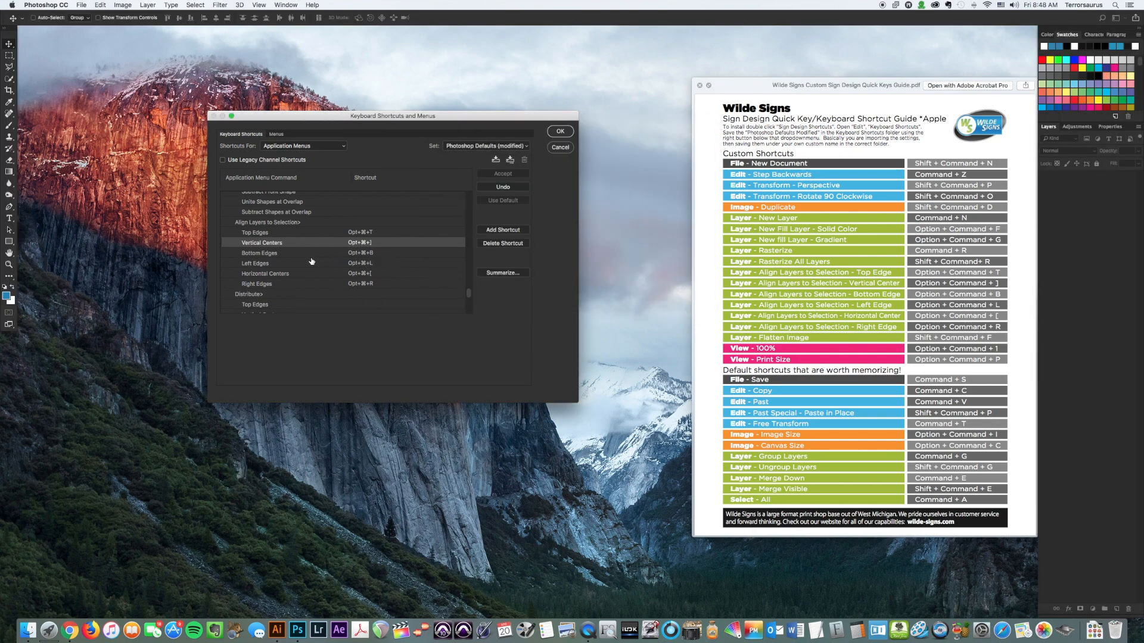
- Assign Shift+Command+F to Layer > Flatten Image, accepting its removal from Edit > Fade
scroll(311, 261, up, 10)
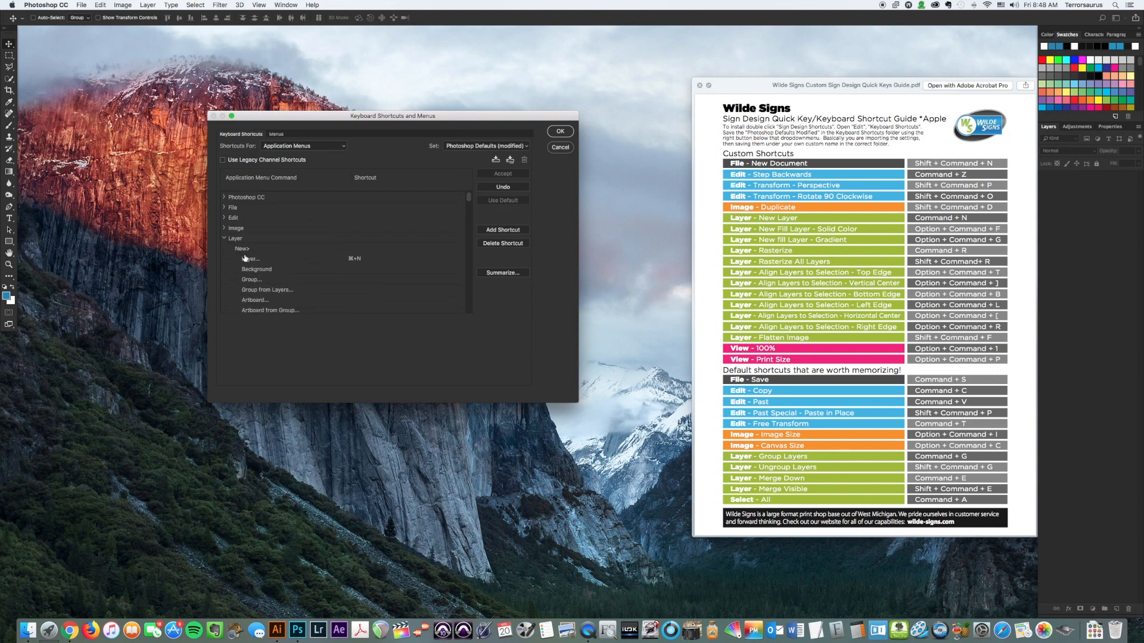
click(224, 239)
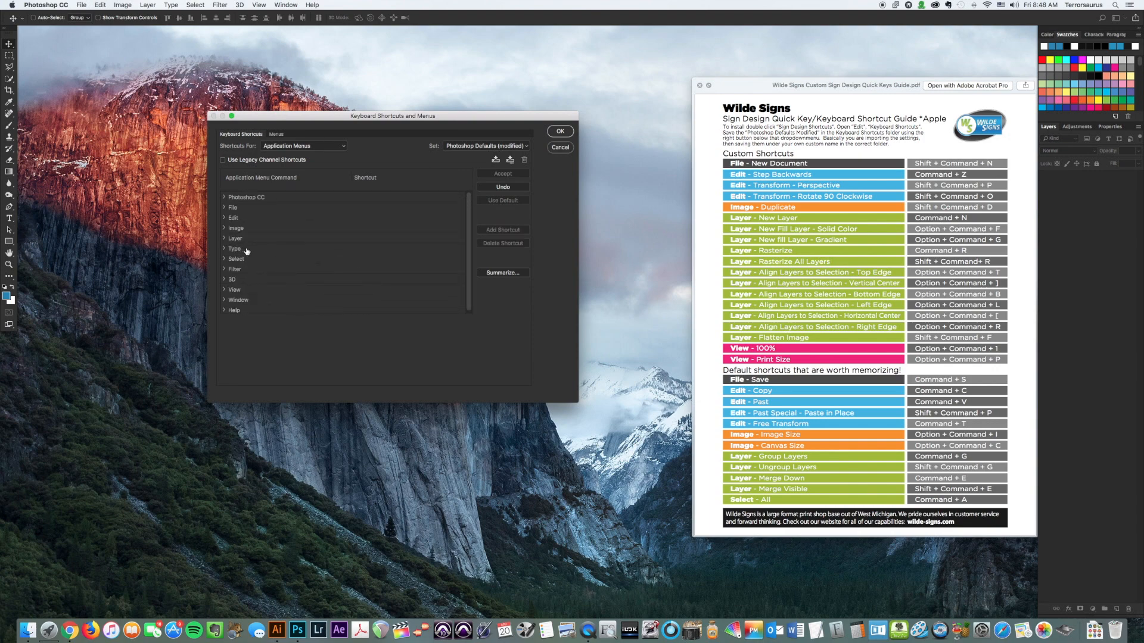
click(225, 290)
scroll(327, 284, down, 3)
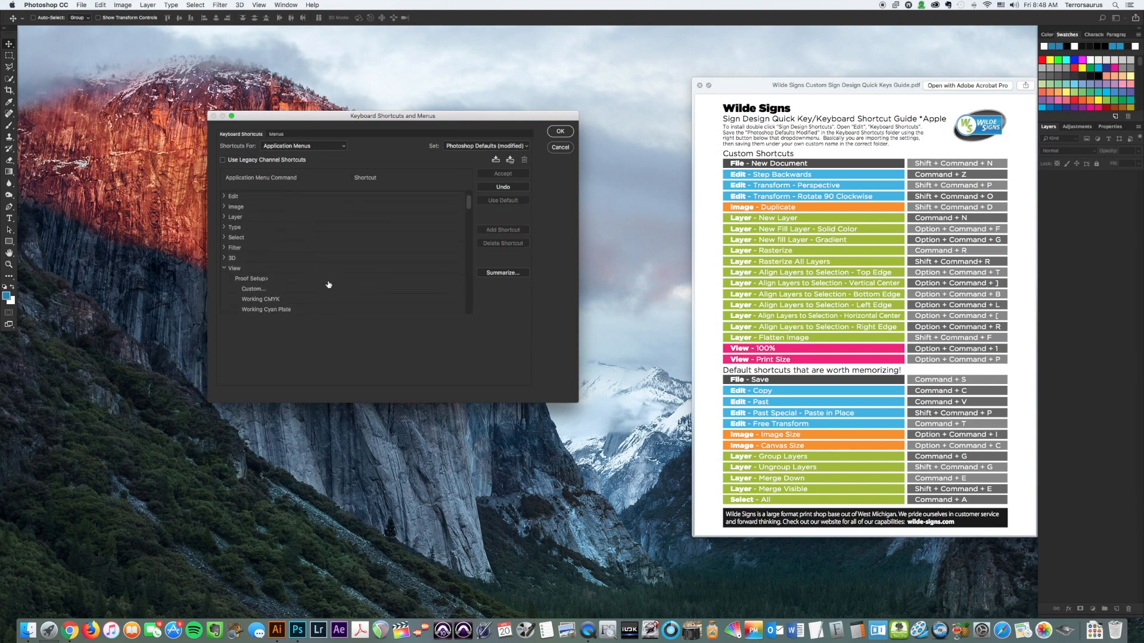
scroll(328, 284, up, 3)
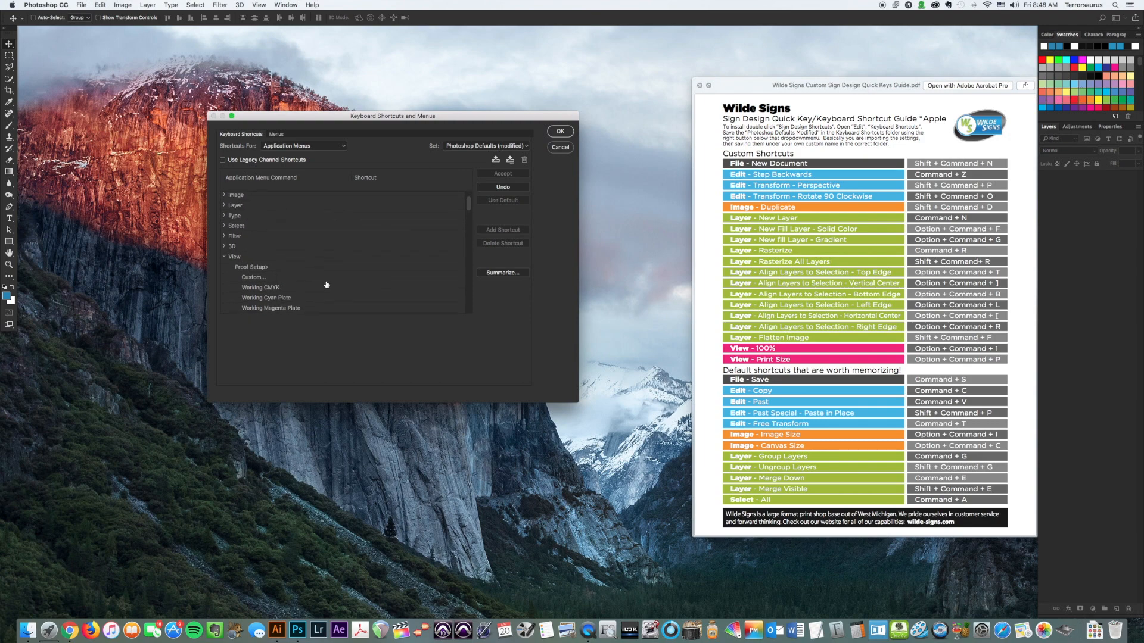
click(224, 226)
scroll(316, 278, down, 10)
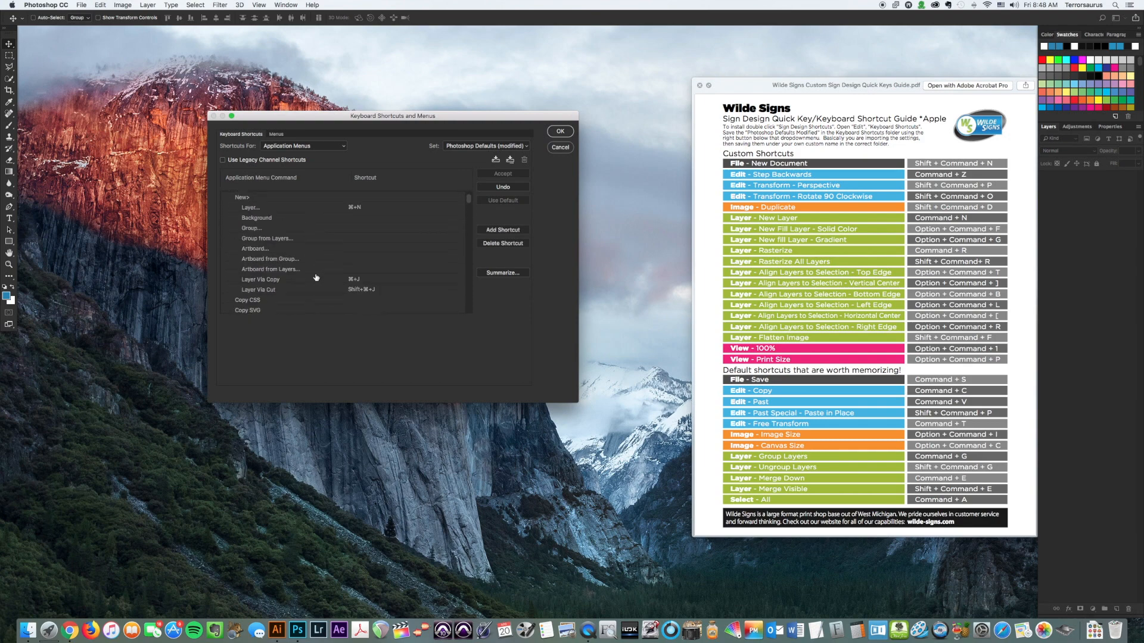
scroll(316, 277, up, 5)
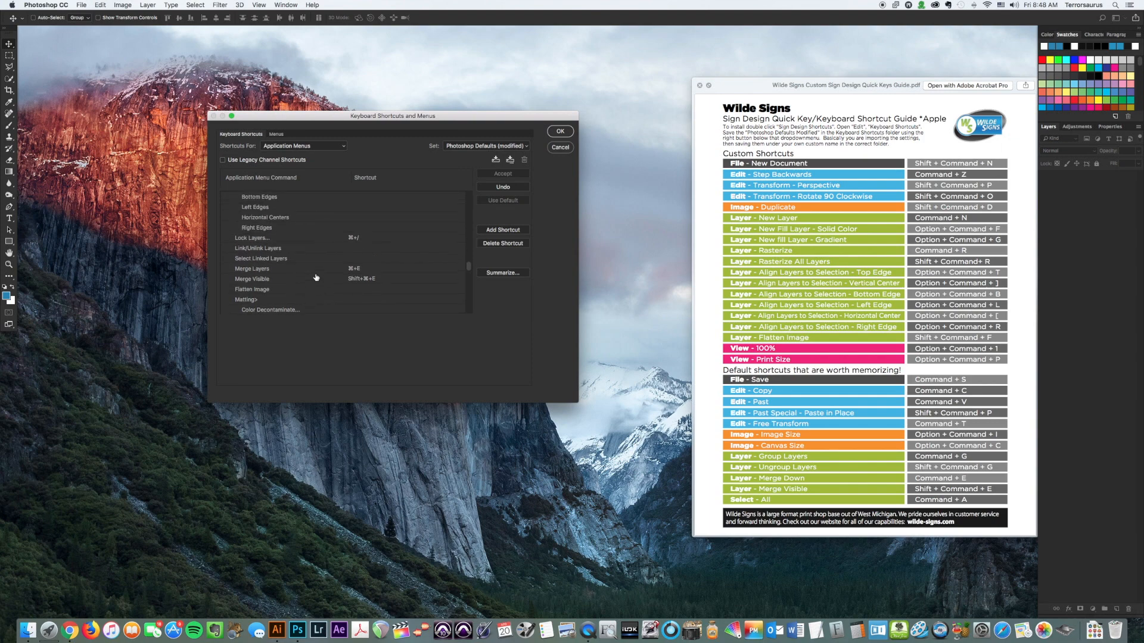
scroll(315, 277, down, 4)
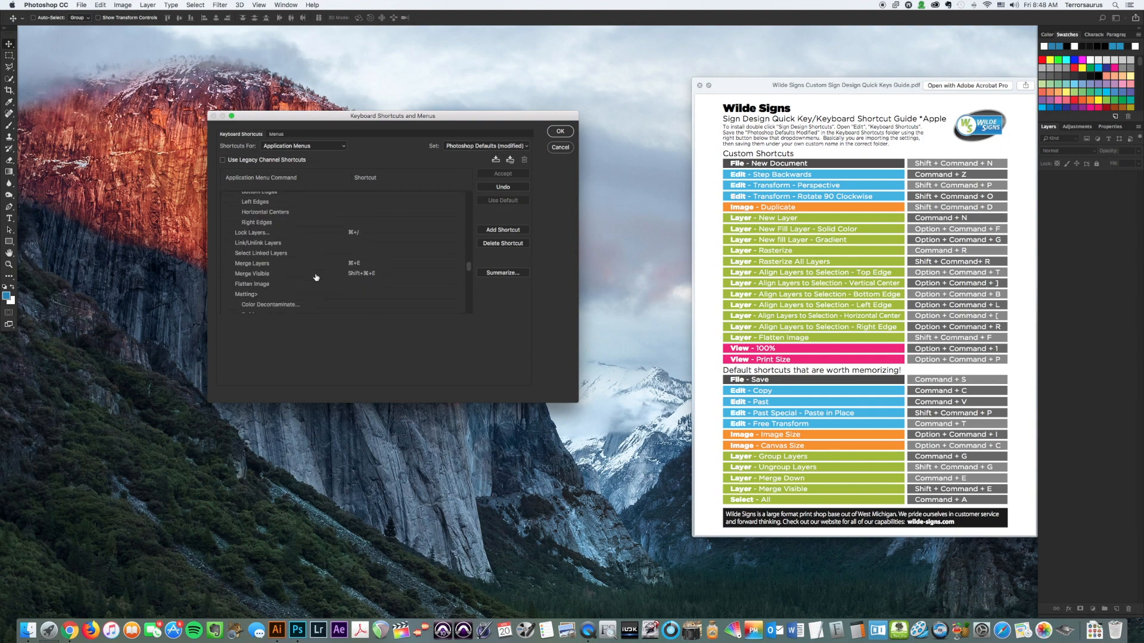
click(356, 284)
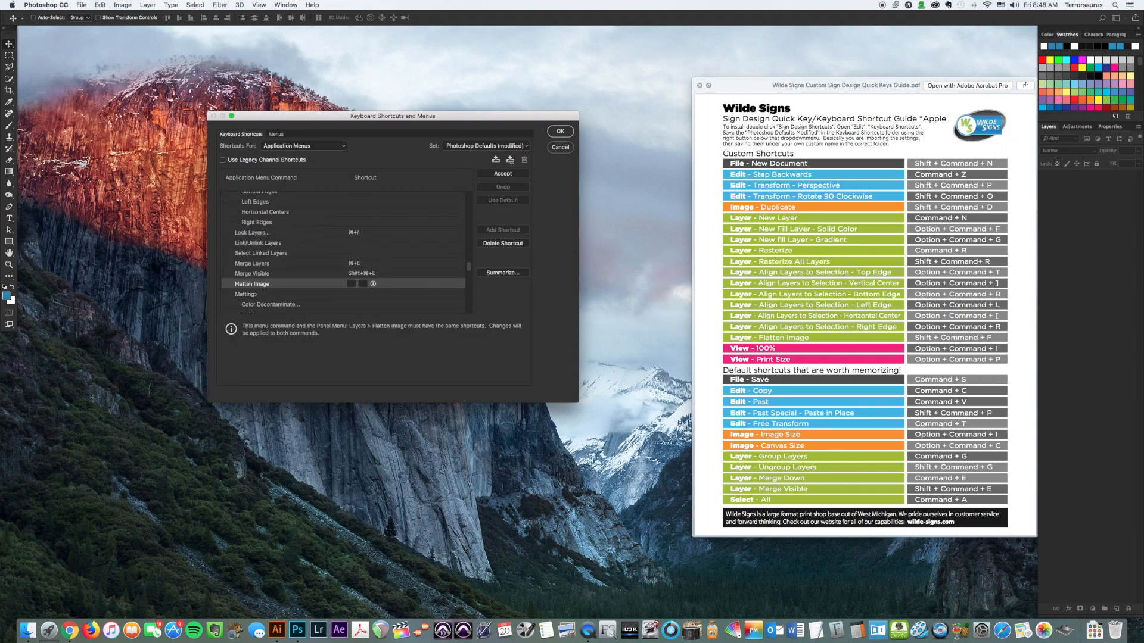
key(shift+super+f)
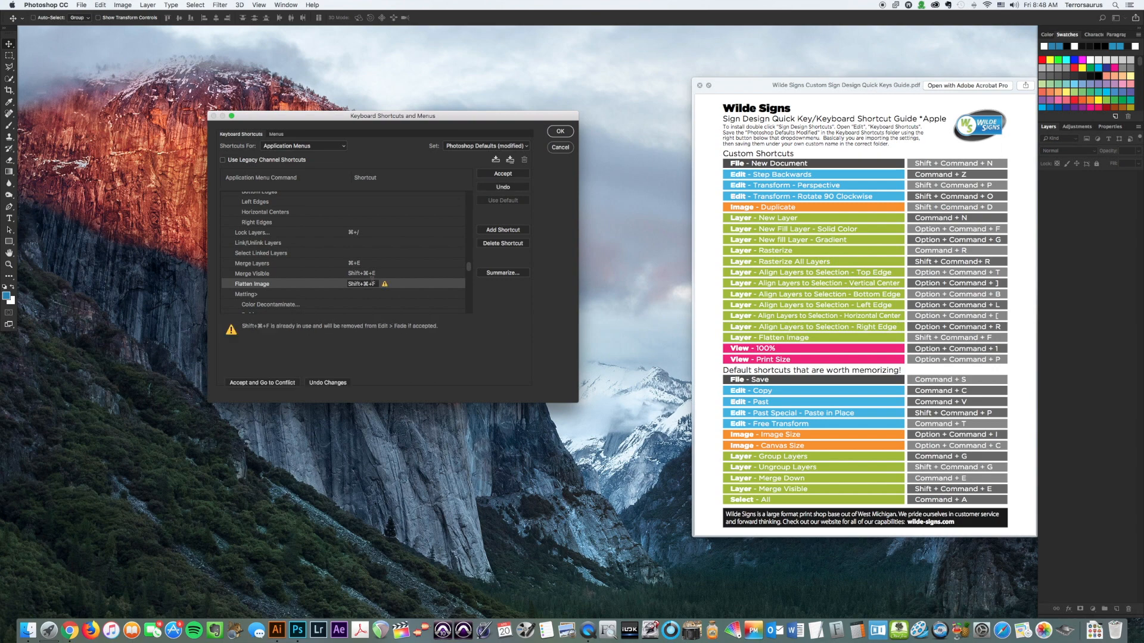
click(502, 174)
- Change the primary shortcut of View > 100% to Option+Command+1
scroll(298, 268, down, 5)
scroll(298, 270, up, 10)
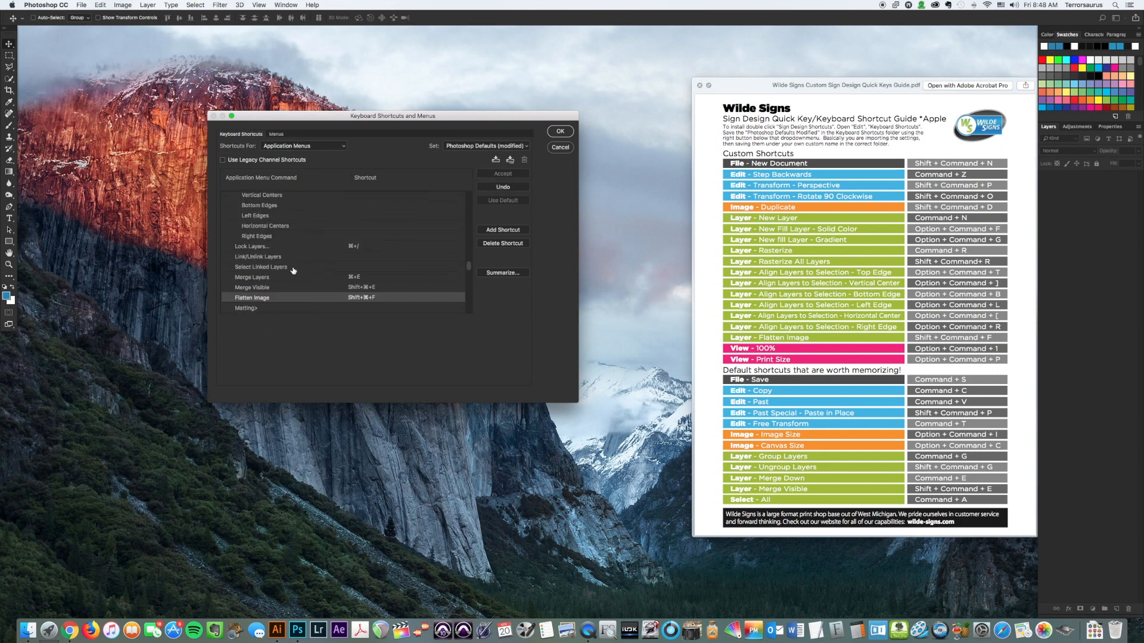
scroll(292, 270, up, 10)
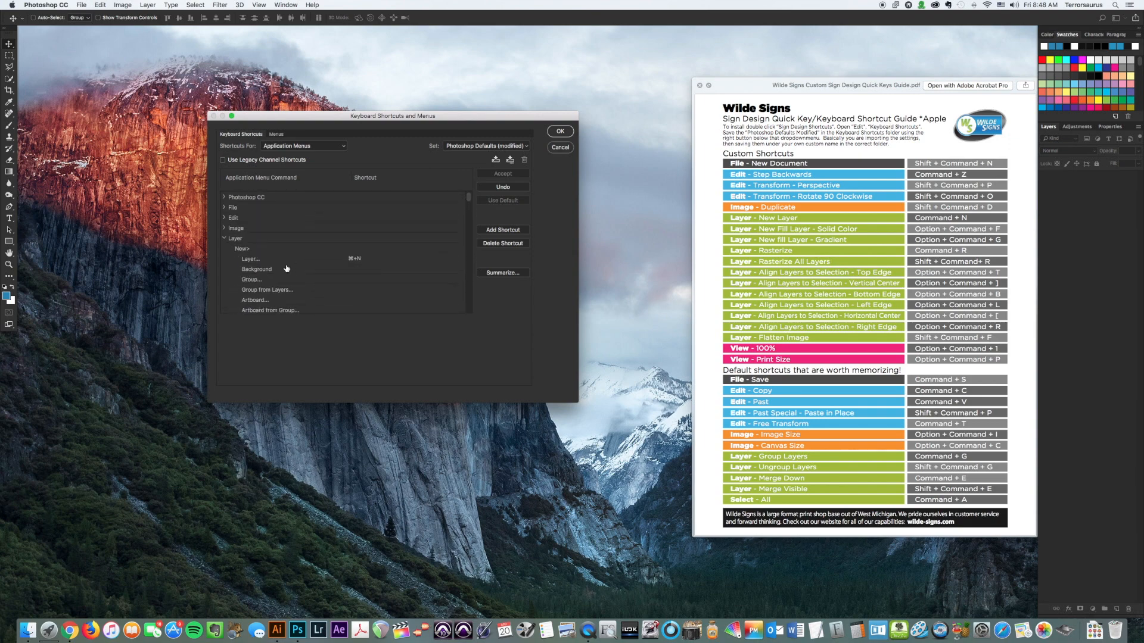
click(225, 239)
scroll(288, 289, down, 5)
scroll(288, 289, down, 8)
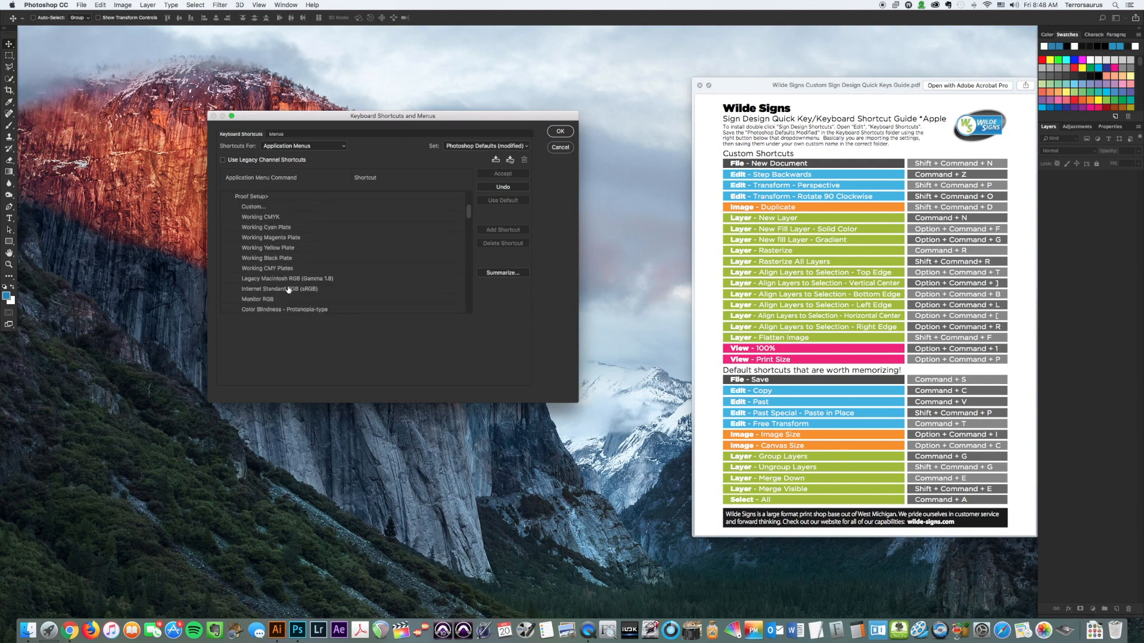
scroll(288, 291, down, 10)
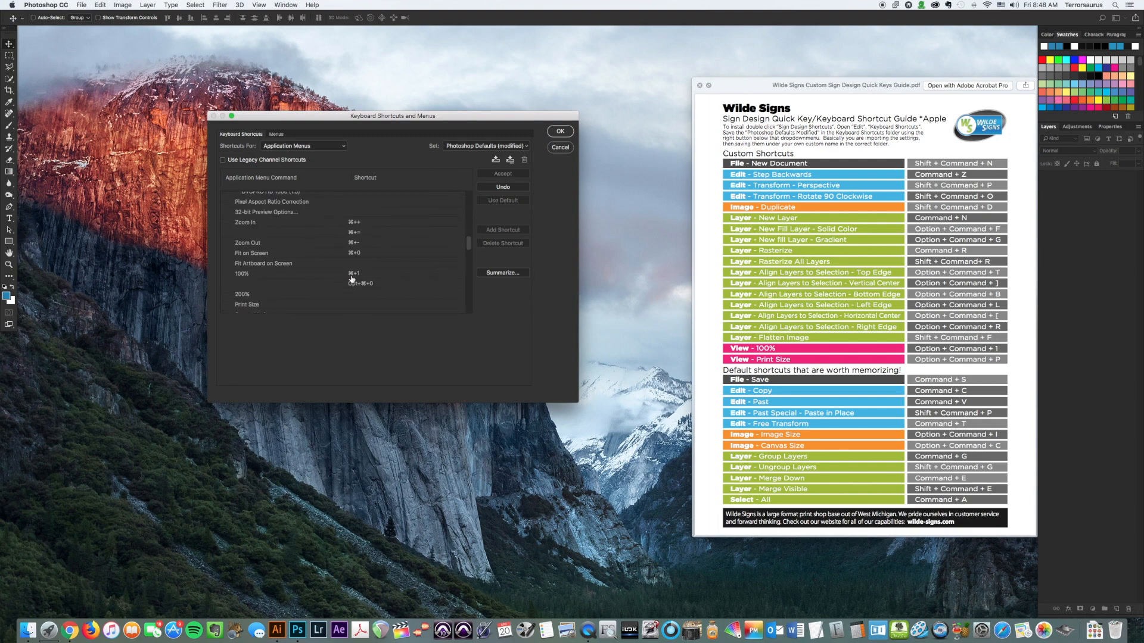
click(354, 274)
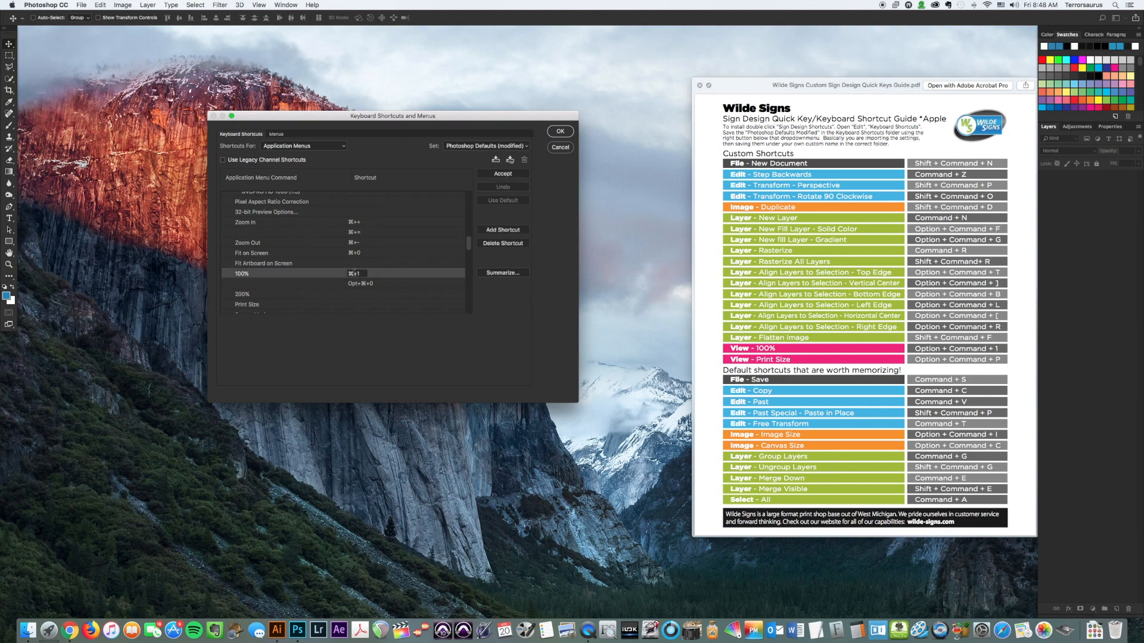
key(alt+super+1)
- Assign the shortcut Option+Command+P to View > Print Size and accept it
click(360, 304)
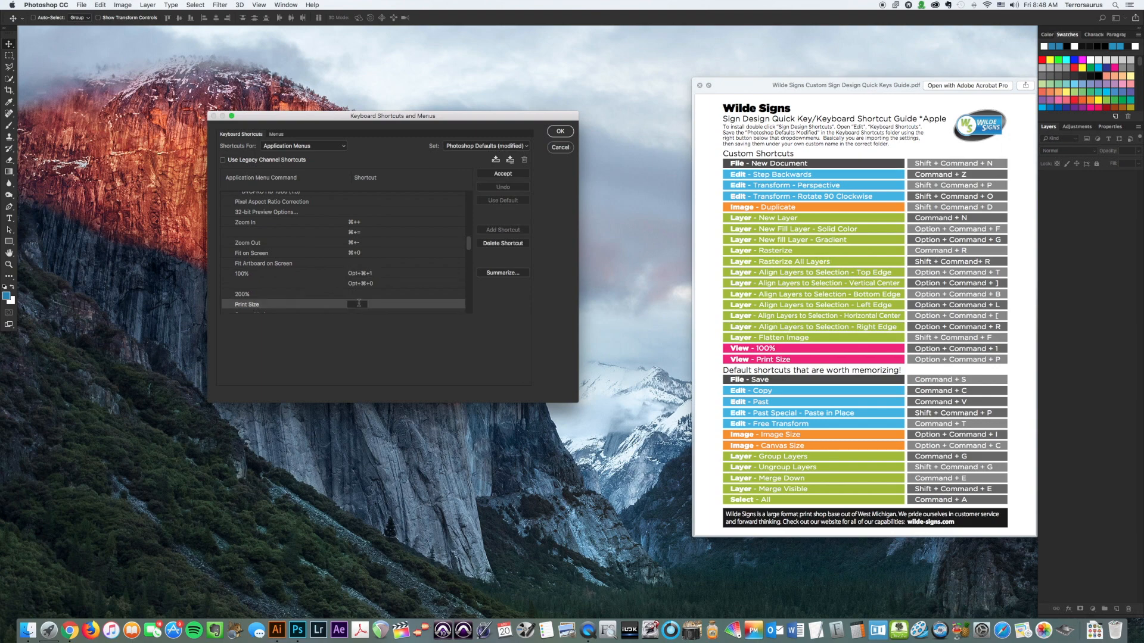
key(alt+super+p)
click(505, 173)
scroll(392, 283, down, 3)
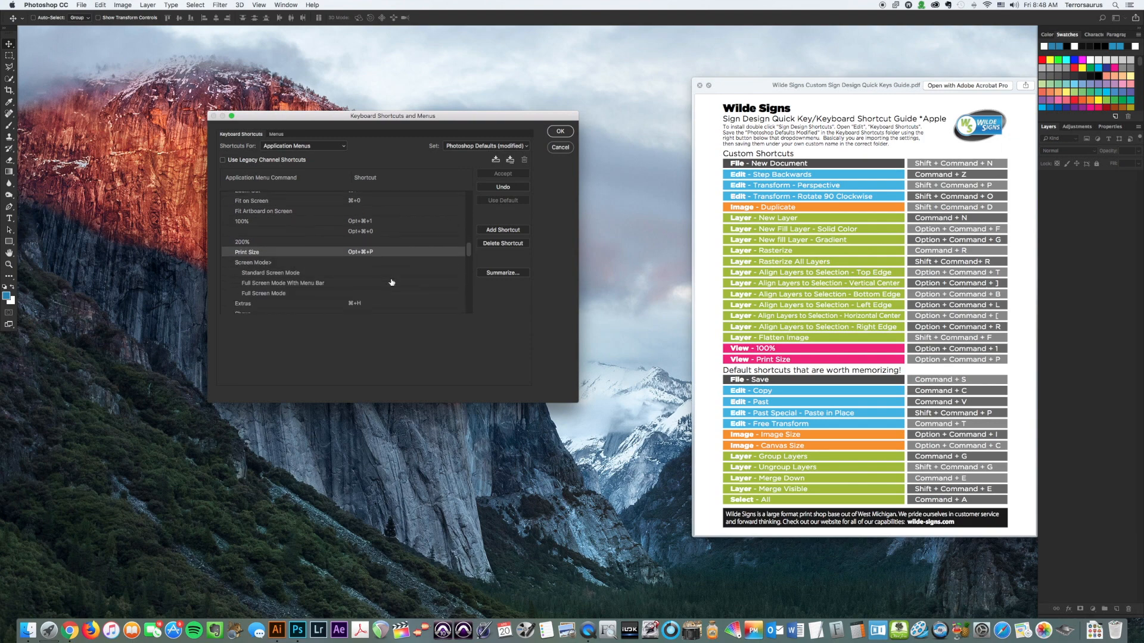
- Save the modified shortcuts as a new set named Awesome Shortcuts in the Keyboard Shortcuts folder
scroll(392, 282, up, 10)
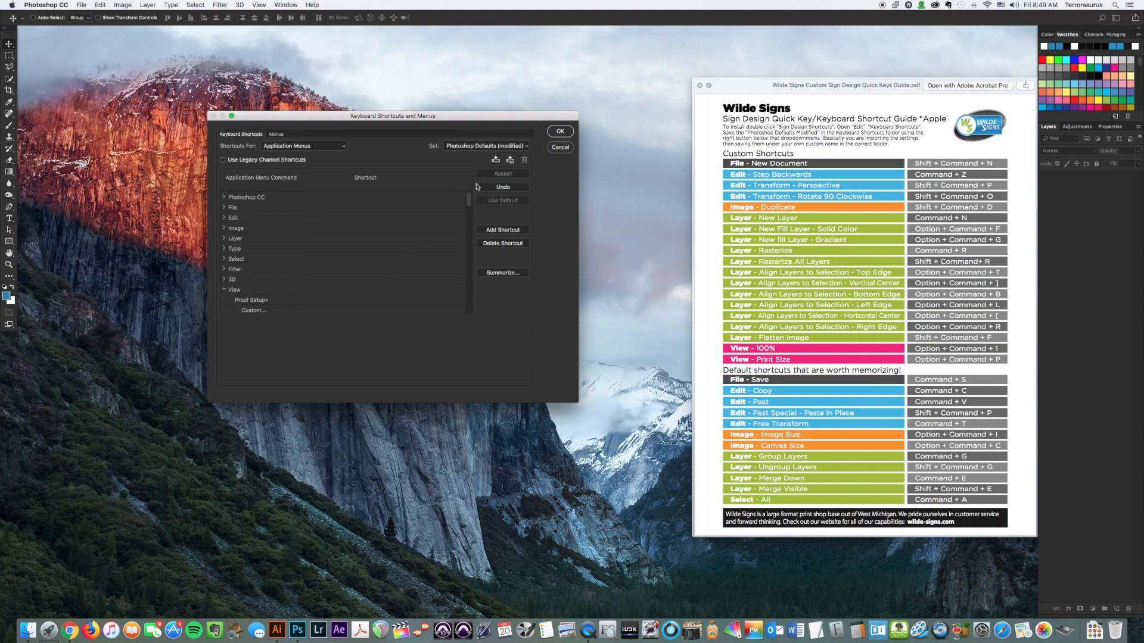
click(510, 160)
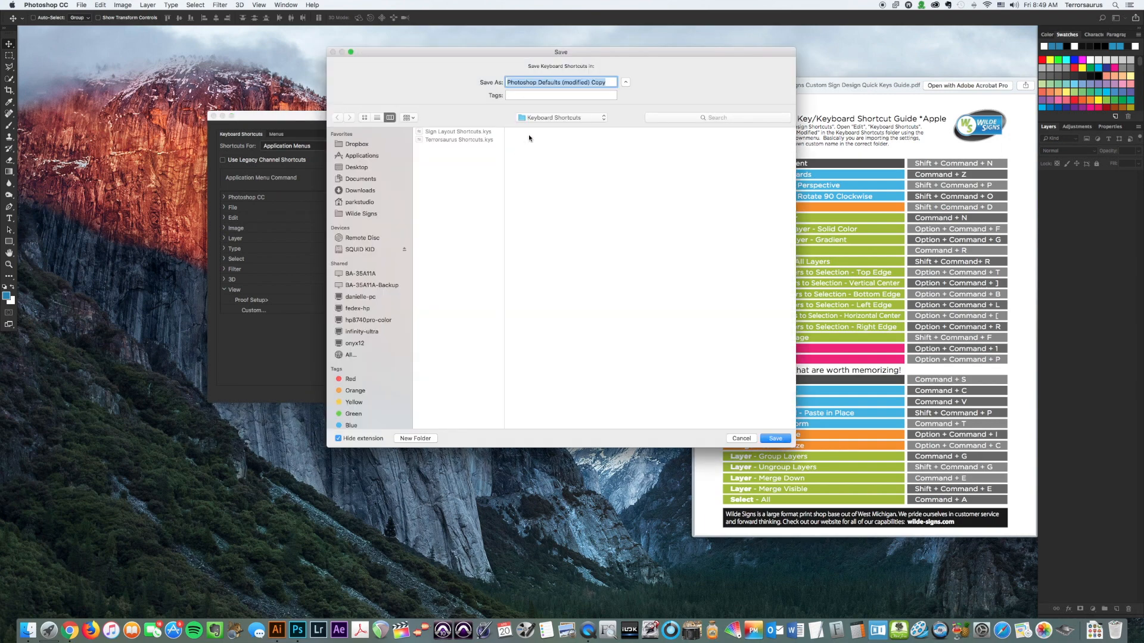
text(Awesome Shortcuts)
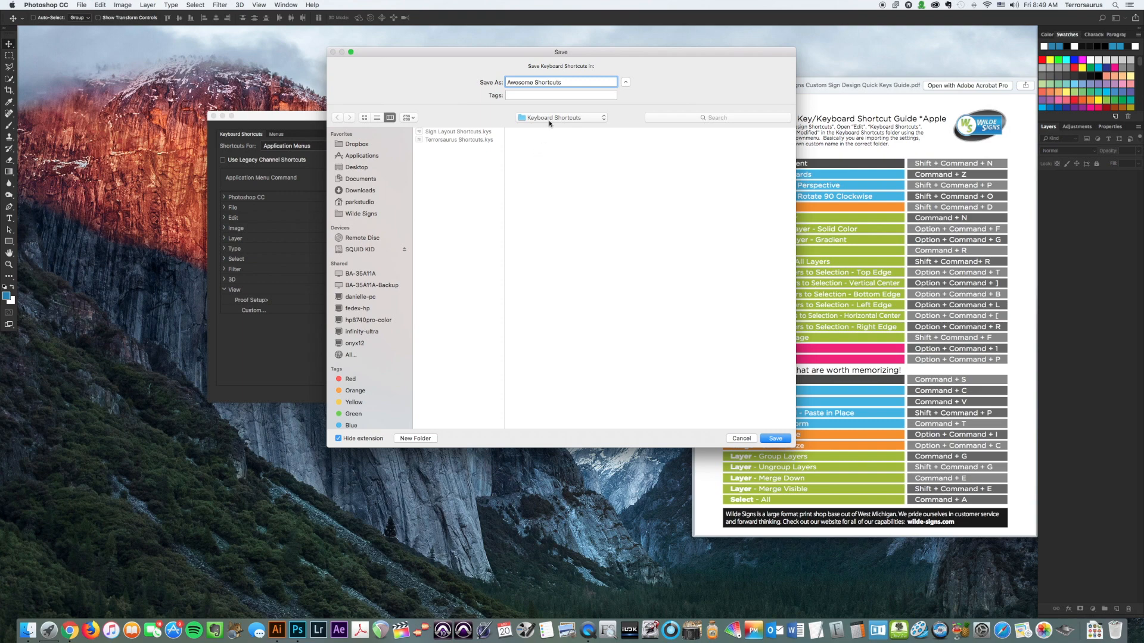
click(776, 439)
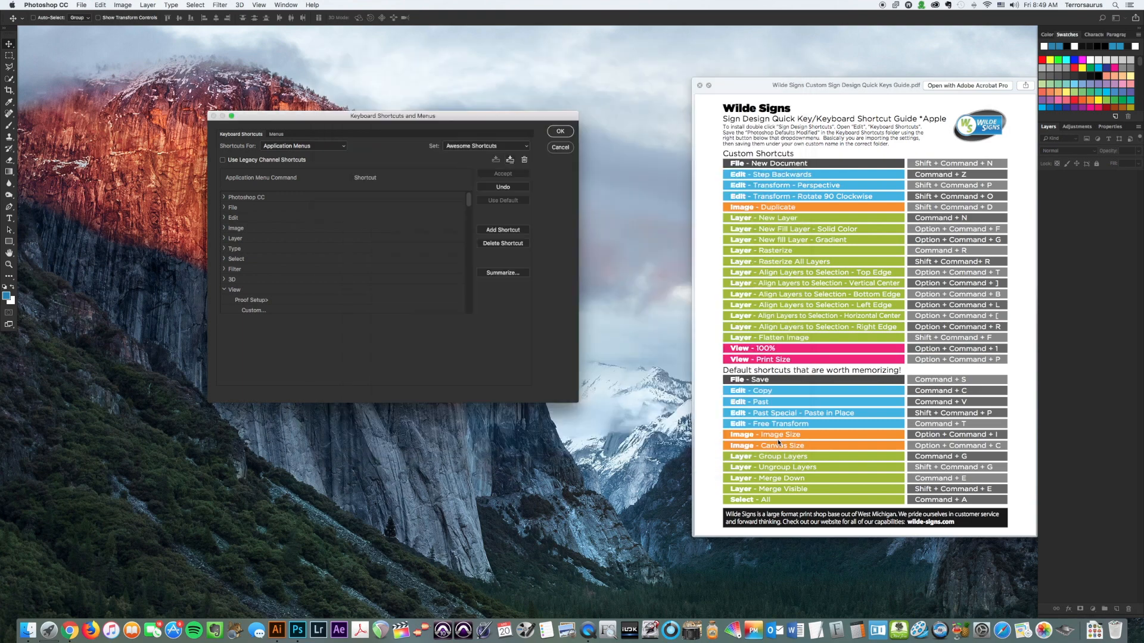
- Compare the File command shortcuts in the Awesome Shortcuts and Photoshop Defaults sets, ending with Awesome Shortcuts selected
click(486, 147)
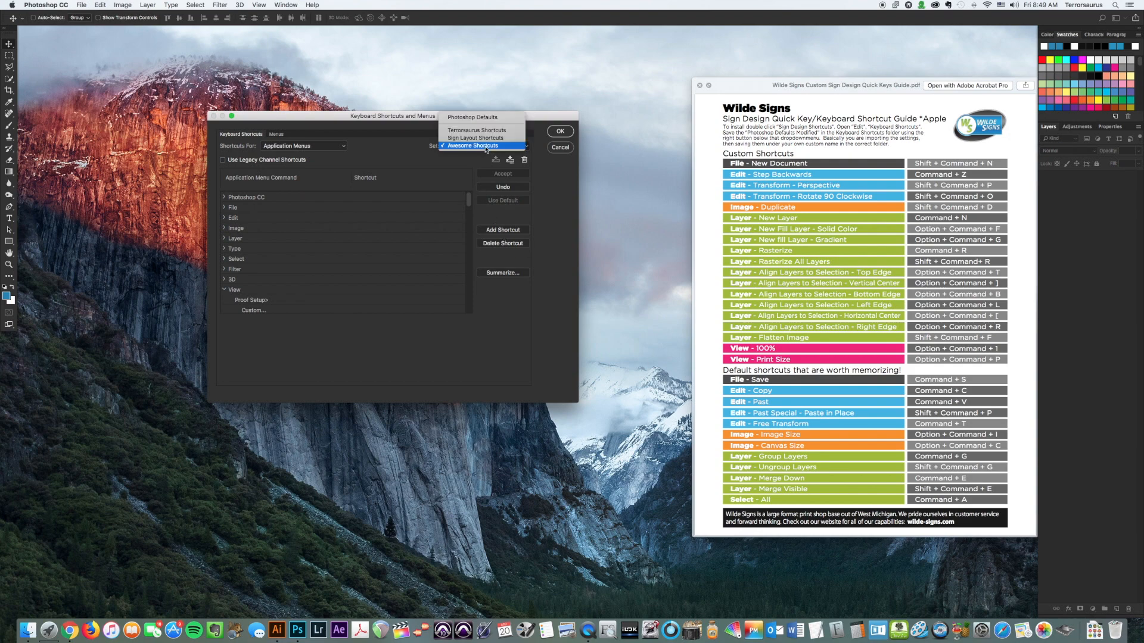
click(485, 146)
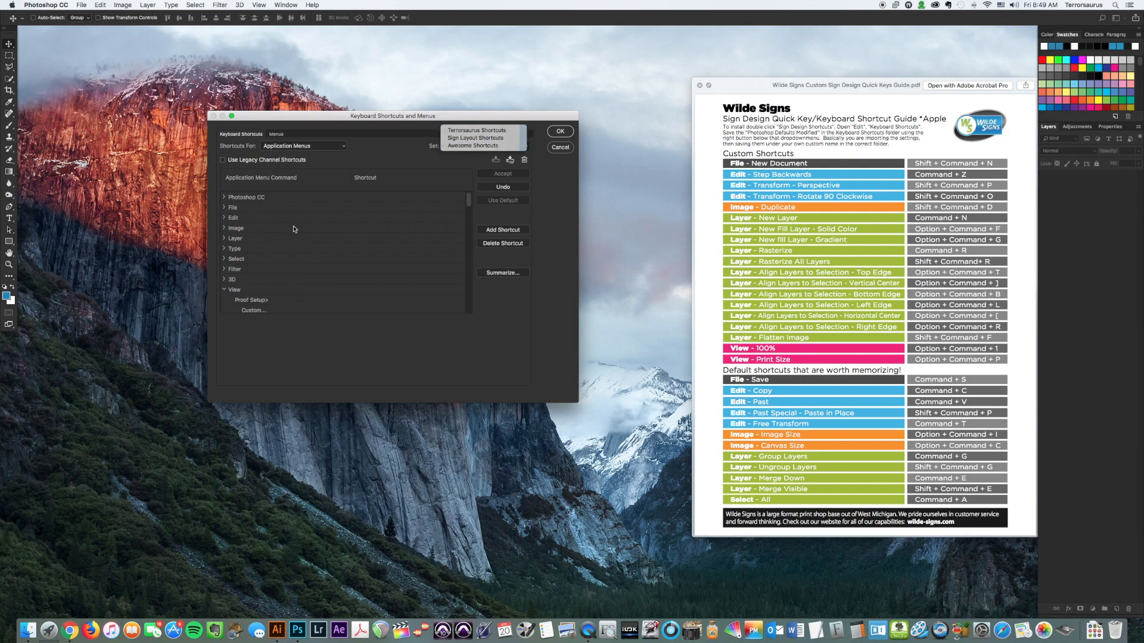
click(224, 208)
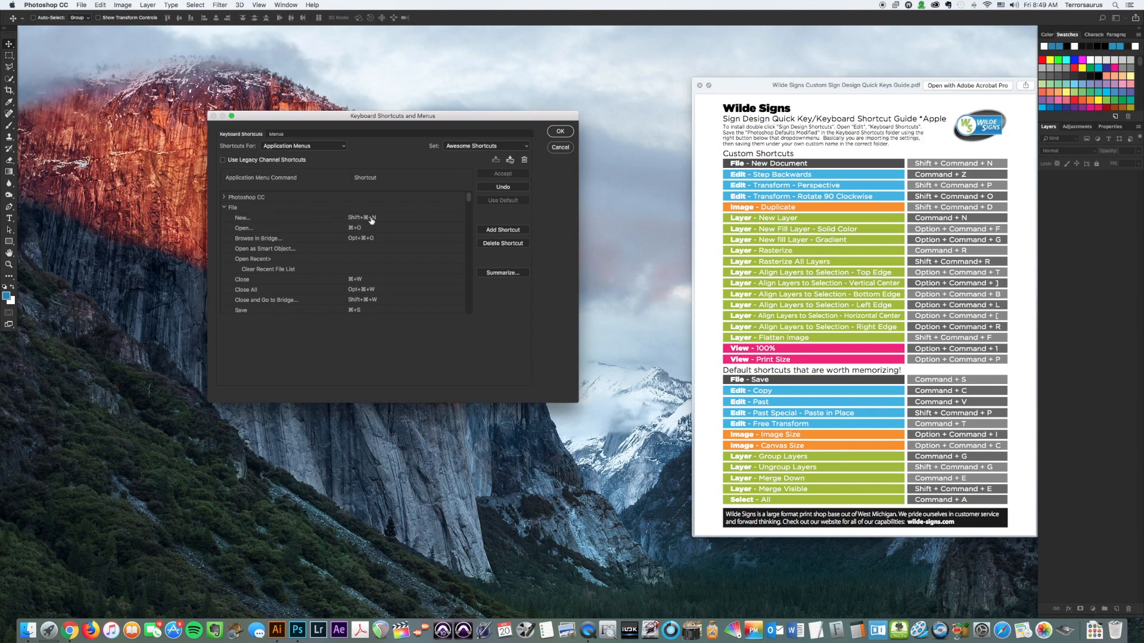
click(478, 146)
click(481, 119)
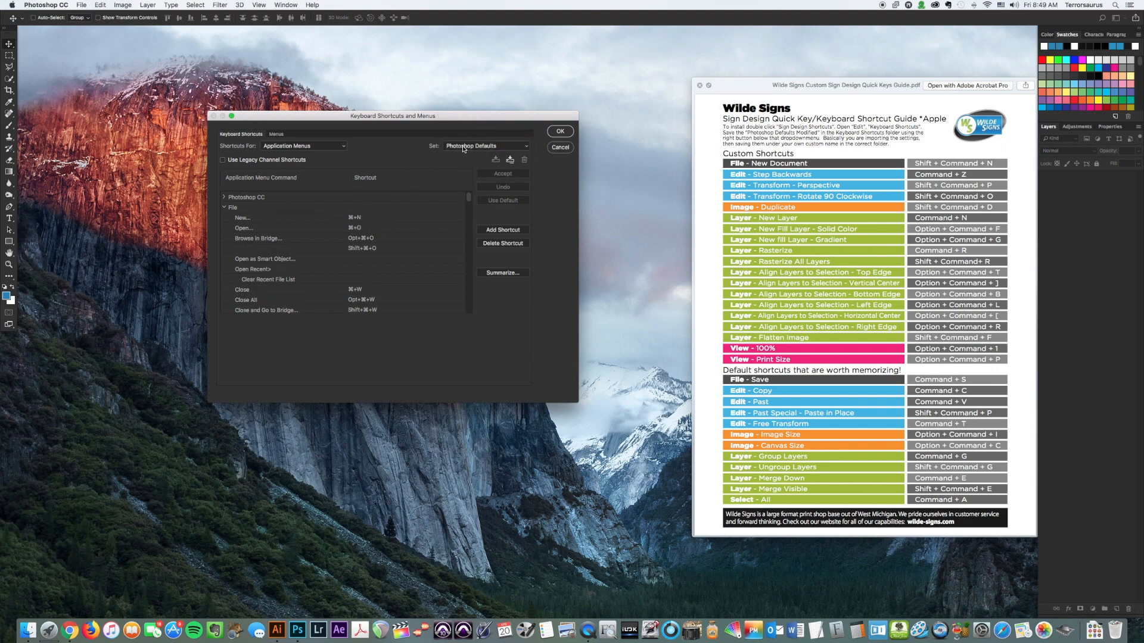
click(463, 148)
click(477, 173)
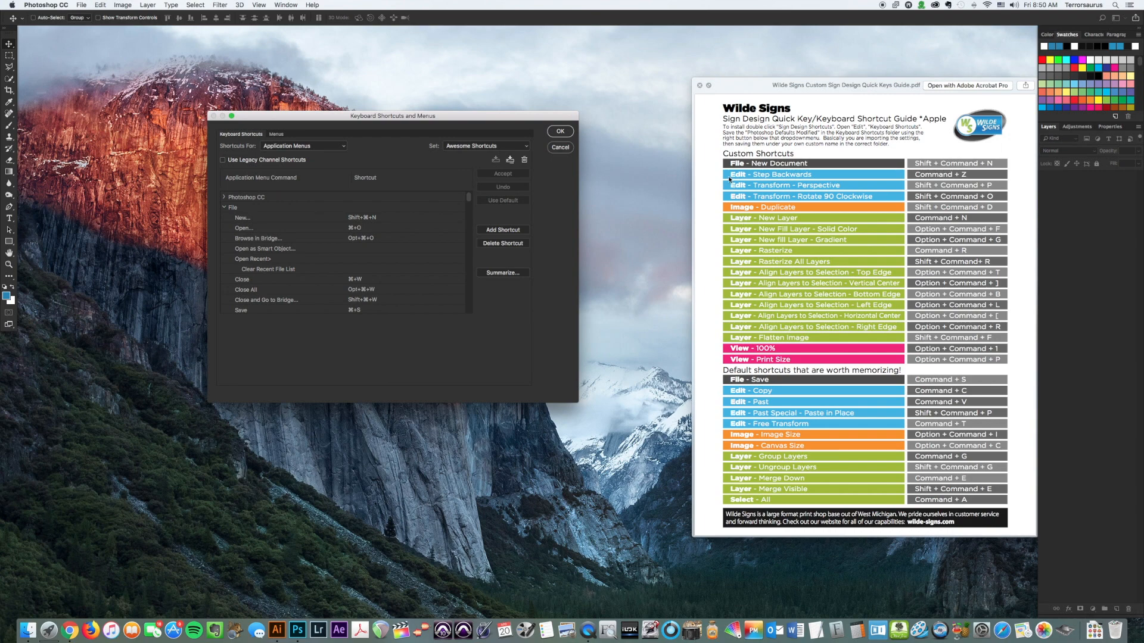
- Close the PDF shortcut guide and apply the Awesome Shortcuts set
click(699, 85)
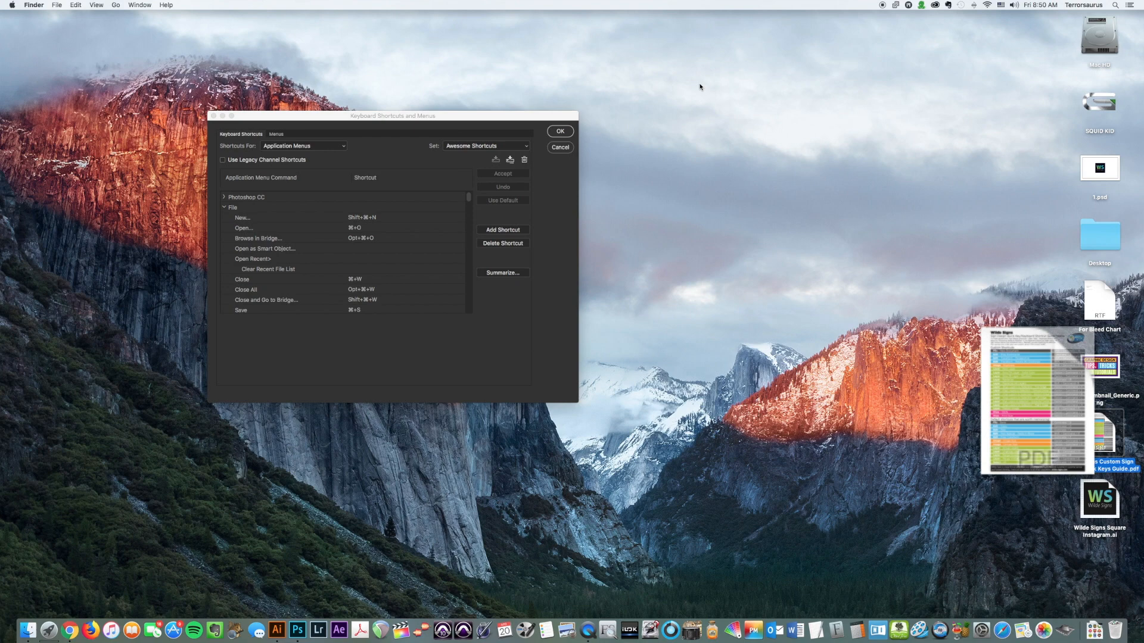
click(561, 132)
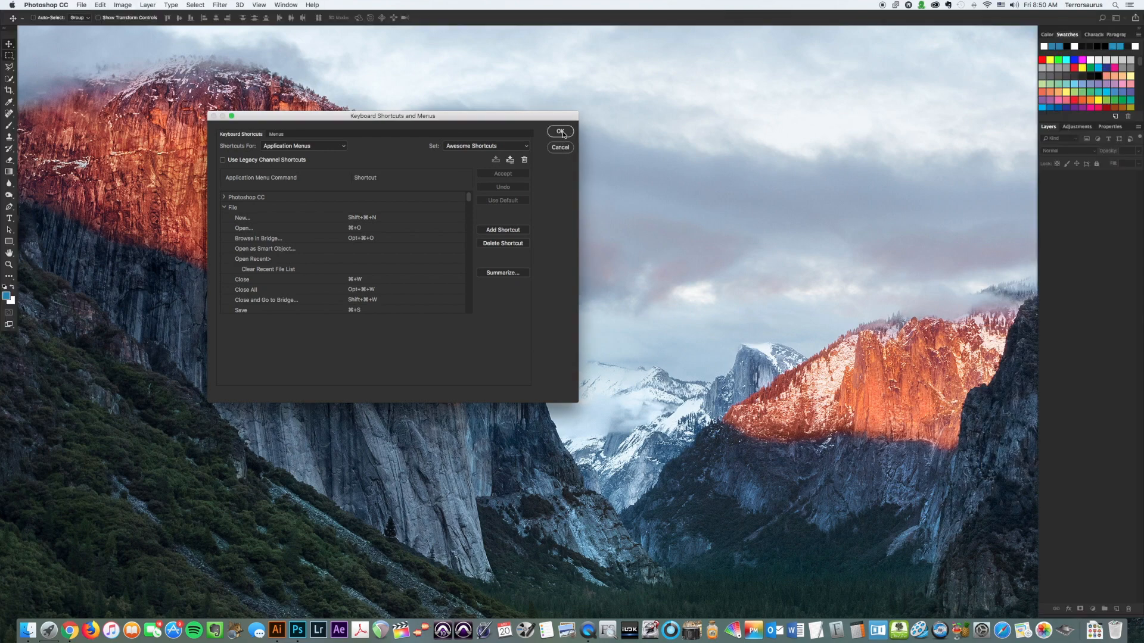
- Create a new 20 x 12 inch document at 200 pixels/inch in CMYK Color with a white background
click(81, 5)
click(98, 17)
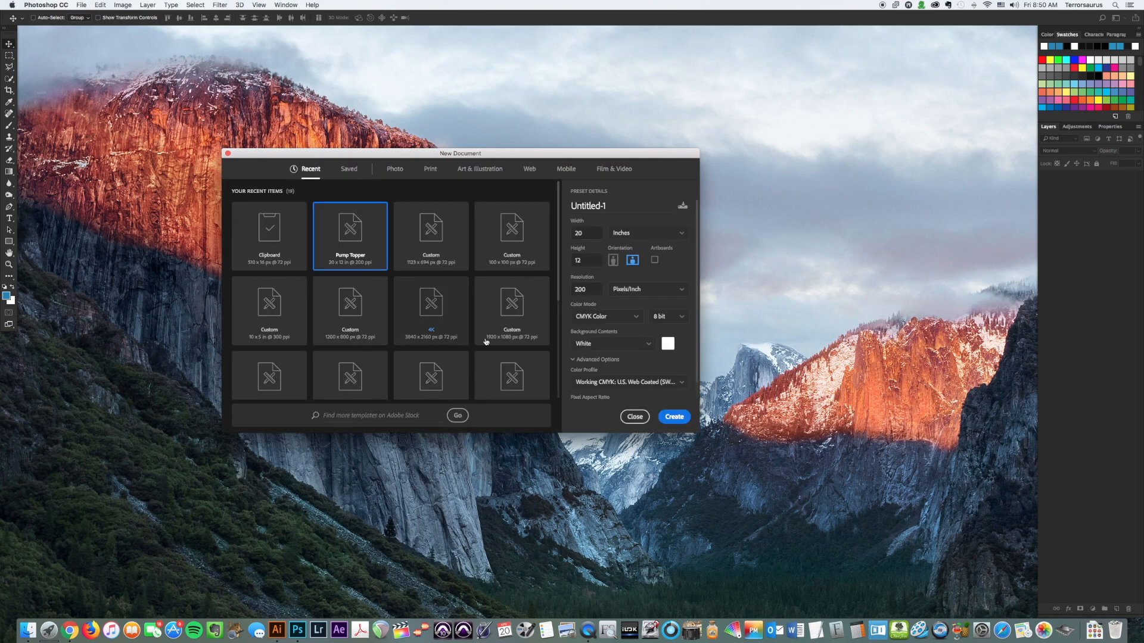
key(Return)
- Draw a blue square about 862 px wide in the upper-left area of the canvas with the Rectangle tool and rasterize it
click(9, 241)
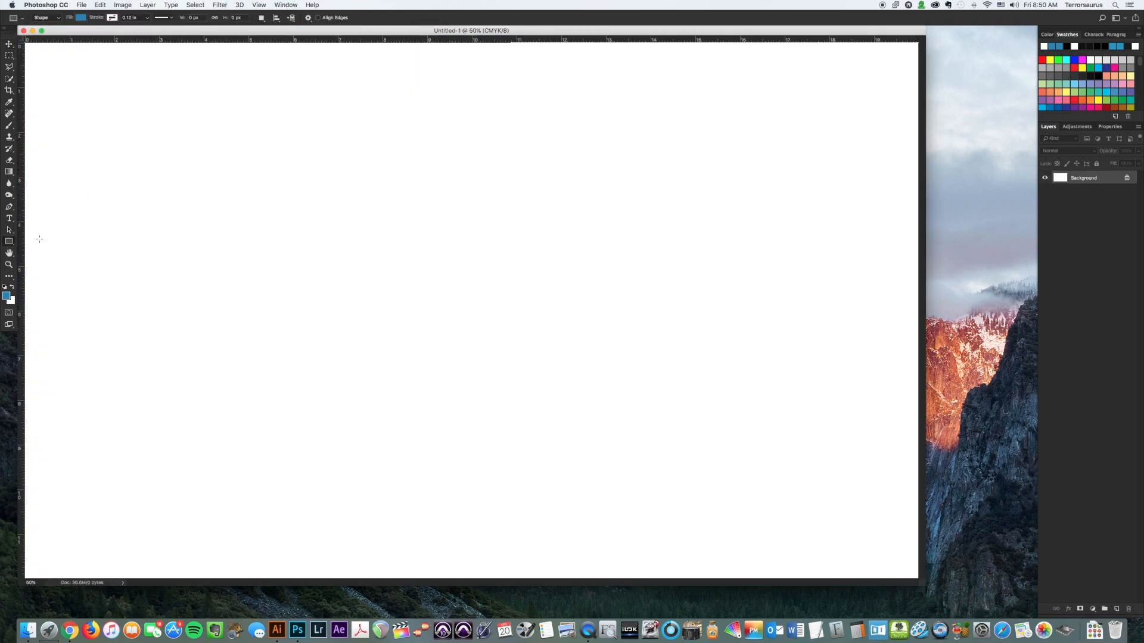
drag(289, 201, 384, 293)
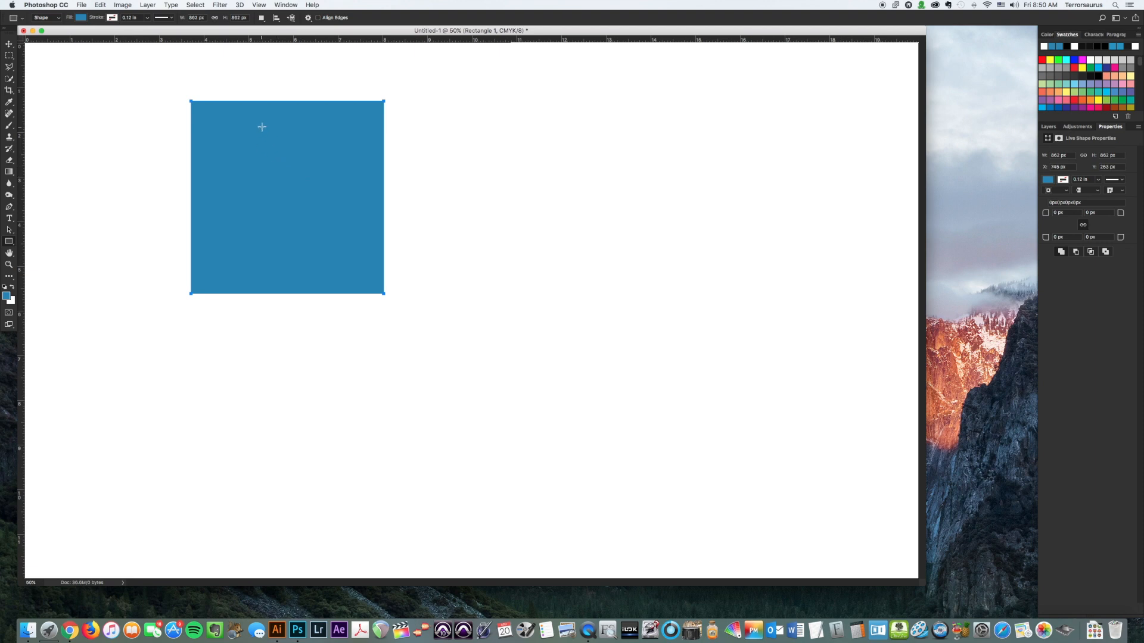
key(super+shift+r)
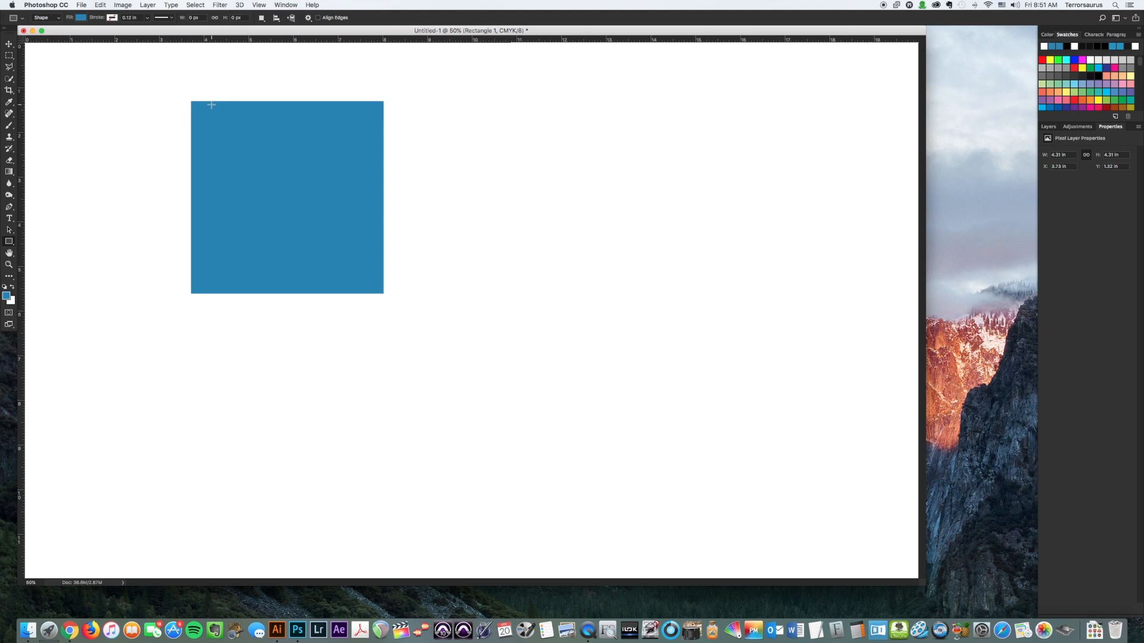
- Select the entire canvas and check the shortcut listed for Select > All
drag(278, 34, 287, 34)
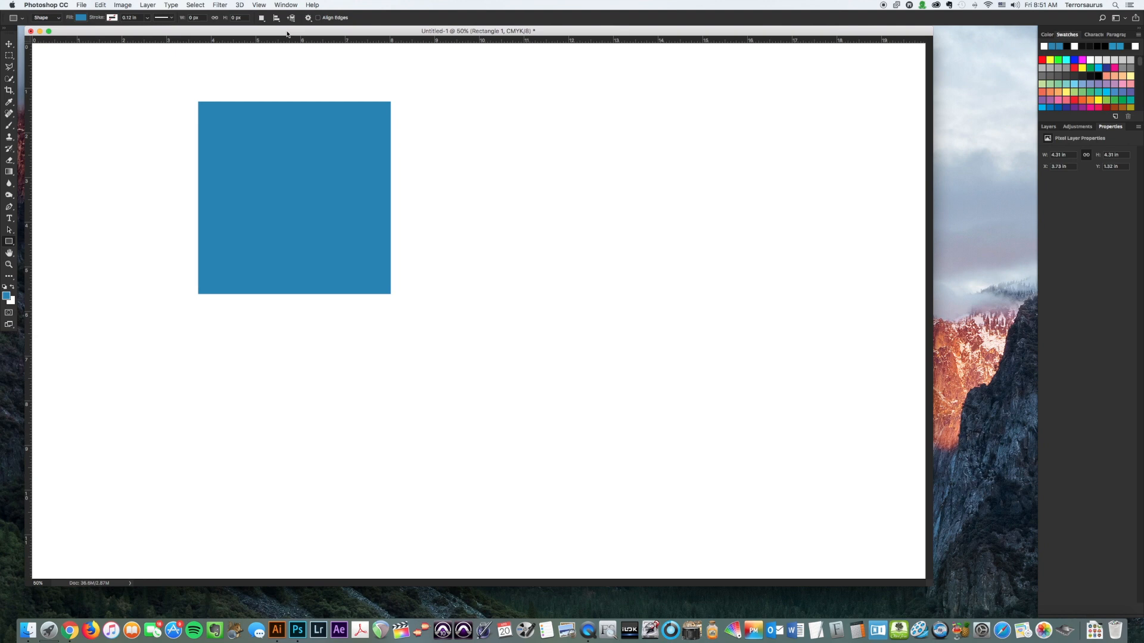
key(super+a)
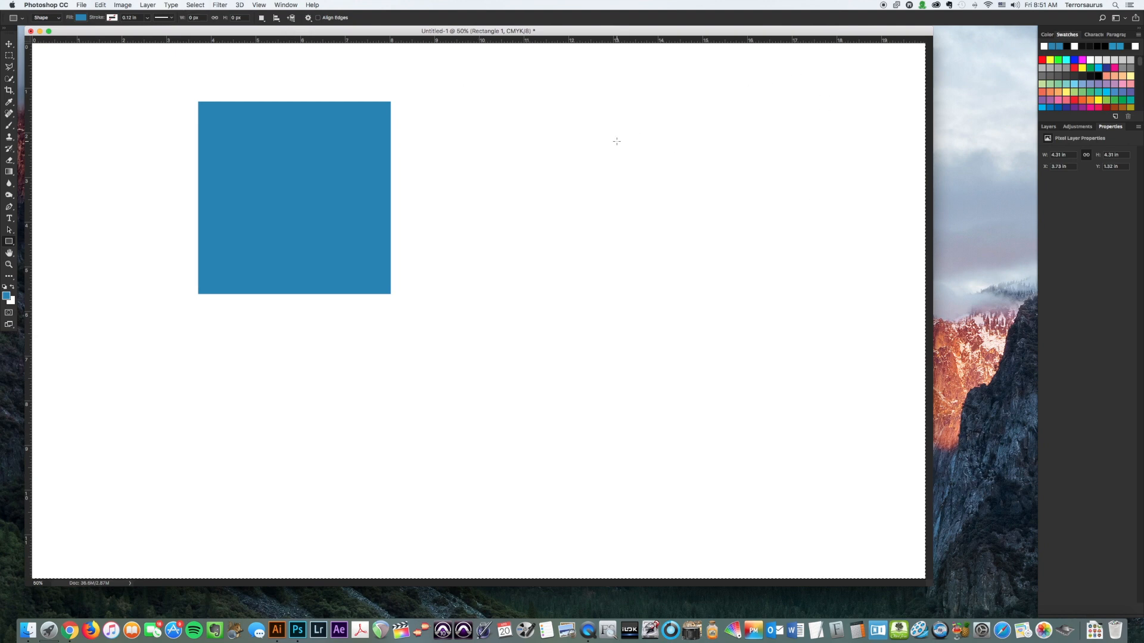
click(195, 4)
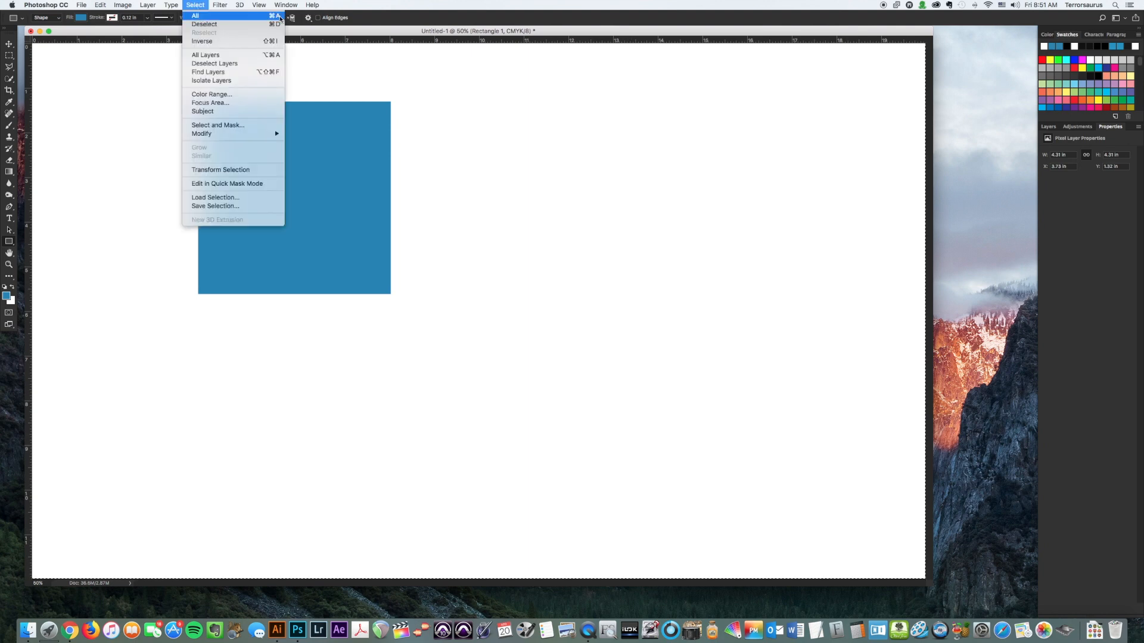
click(199, 3)
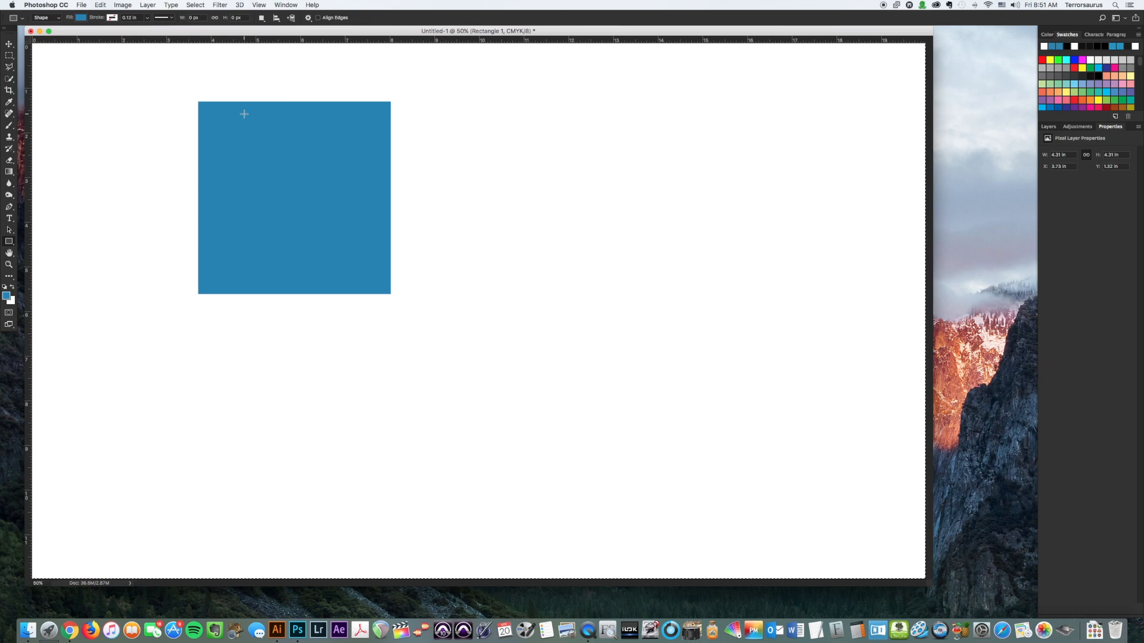
- Align the blue square to the canvas selection's top edge, bottom edge, horizontal and vertical centers, left edge, and finally right edge
key(super+alt+shift+t)
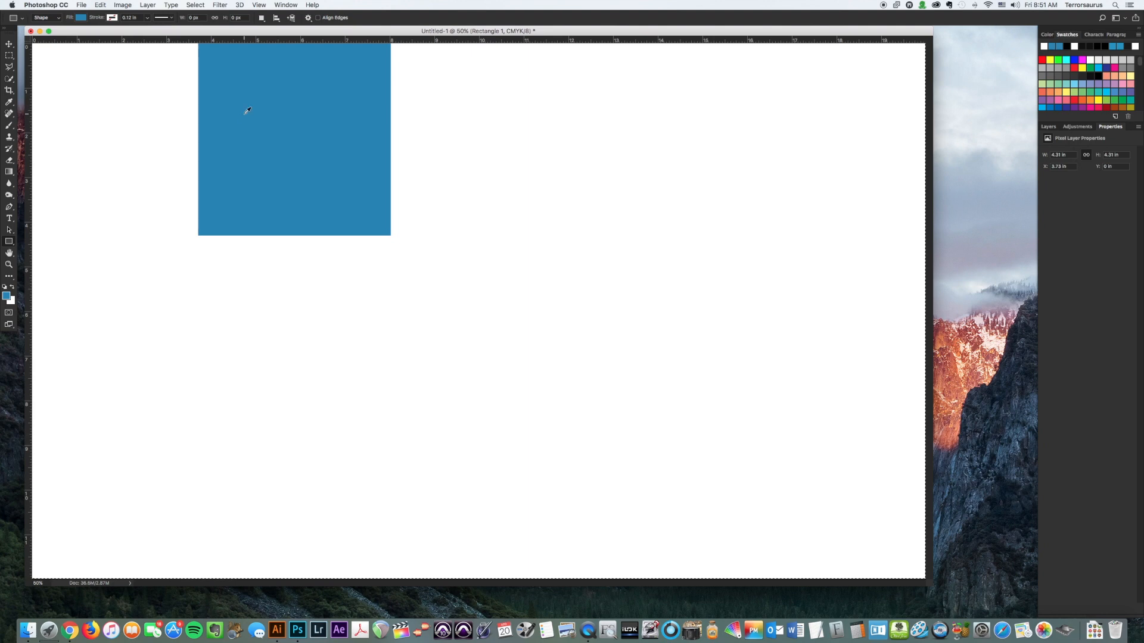
key(super+alt+shift+b)
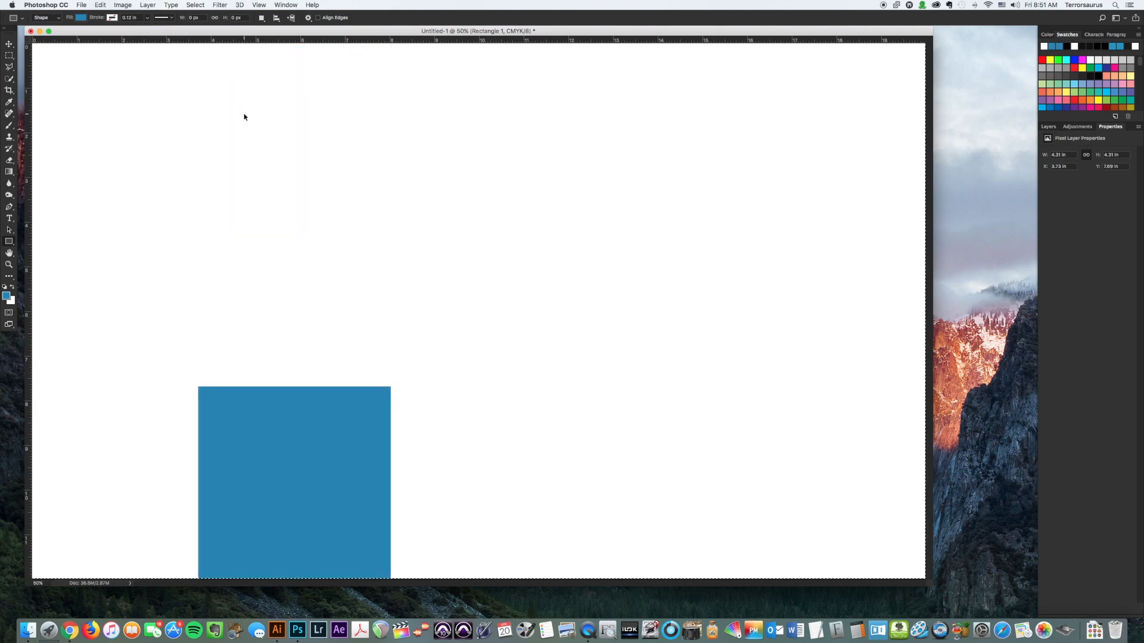
key(super+alt+shift+h)
key(super+alt+shift+v)
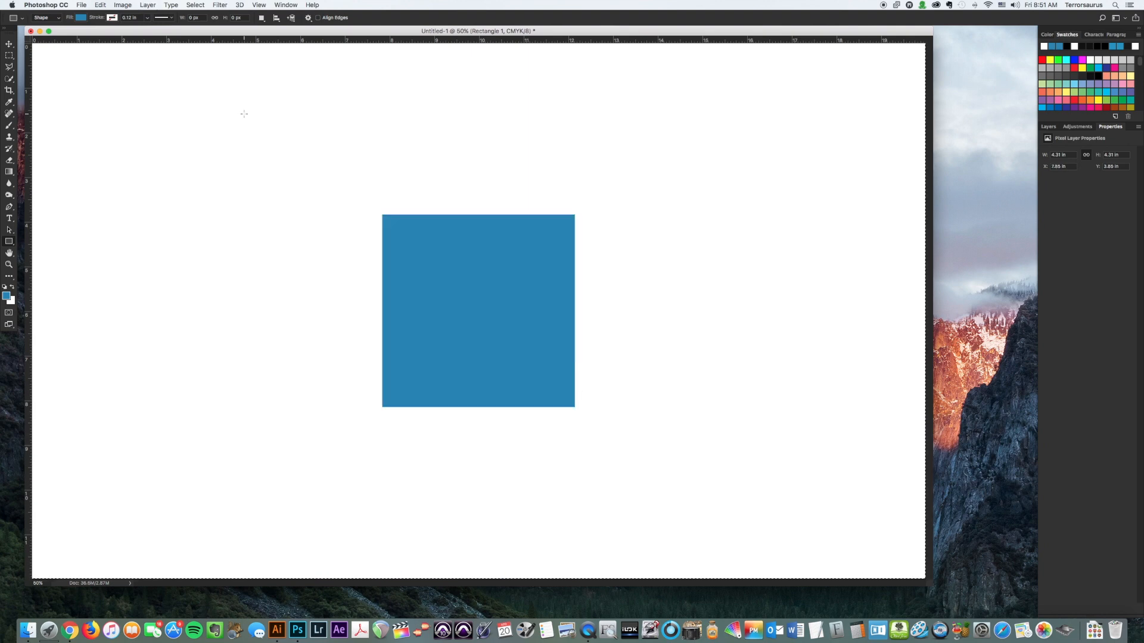
key(super+alt+shift+l)
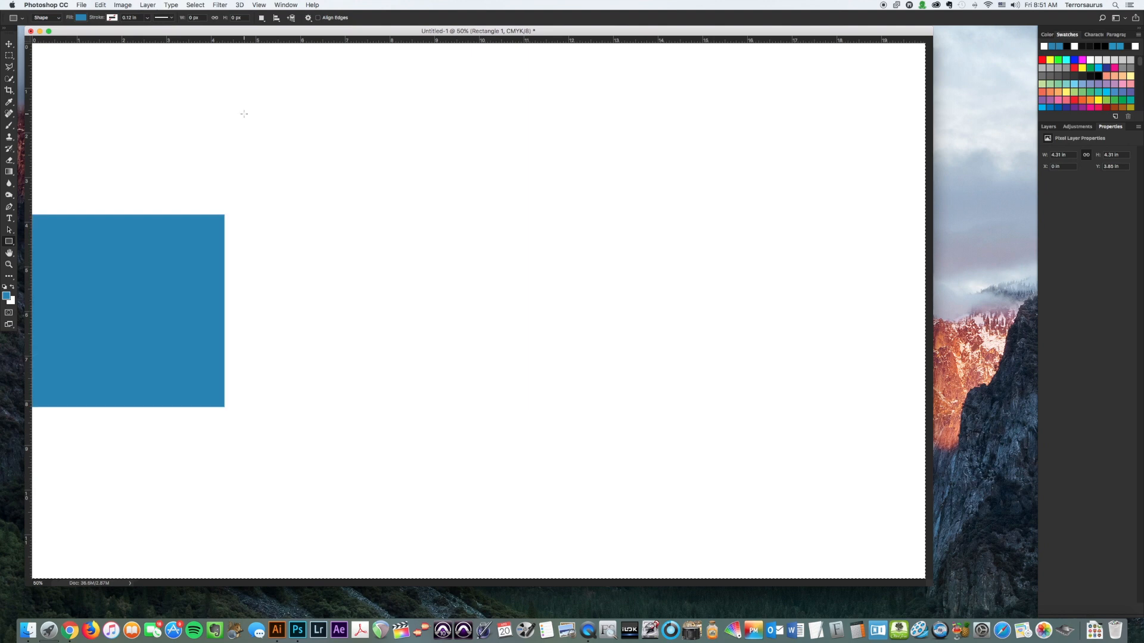
key(super+alt+shift+r)
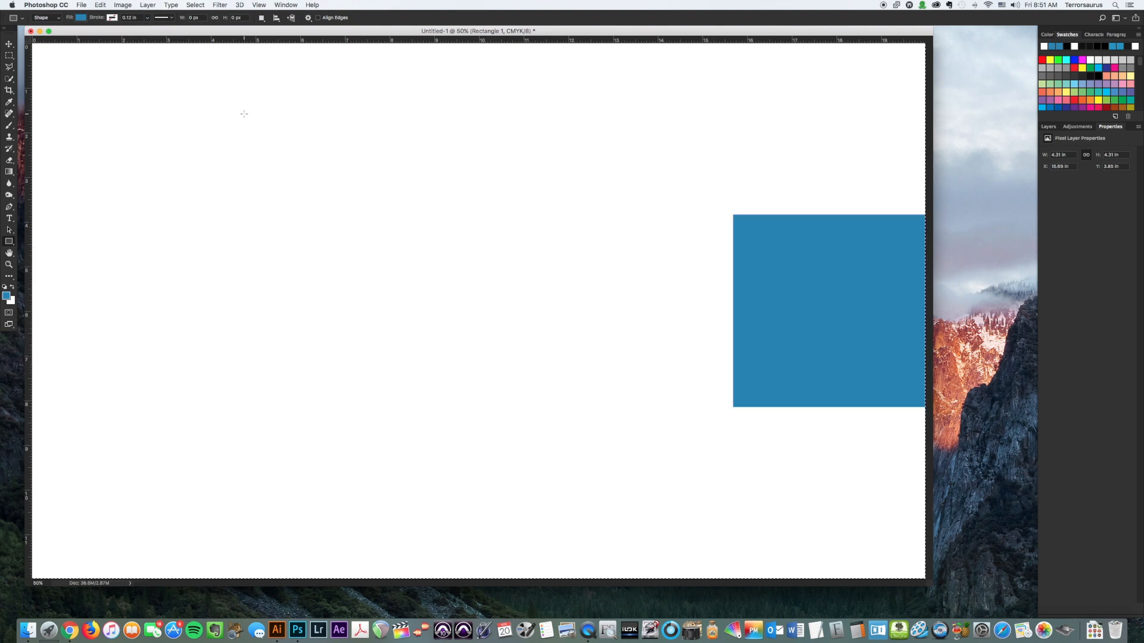